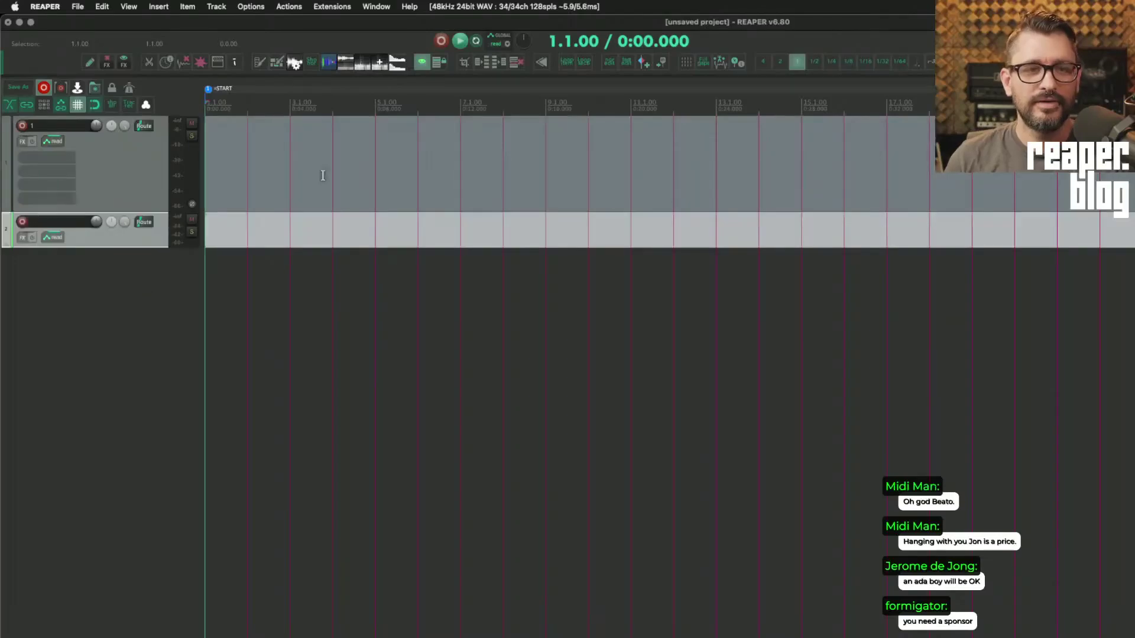
Find the js_Track FX grouping.lua script among the actions using the filter "js_ track" and run it.
left_click(324, 173)
key("shift+slash")
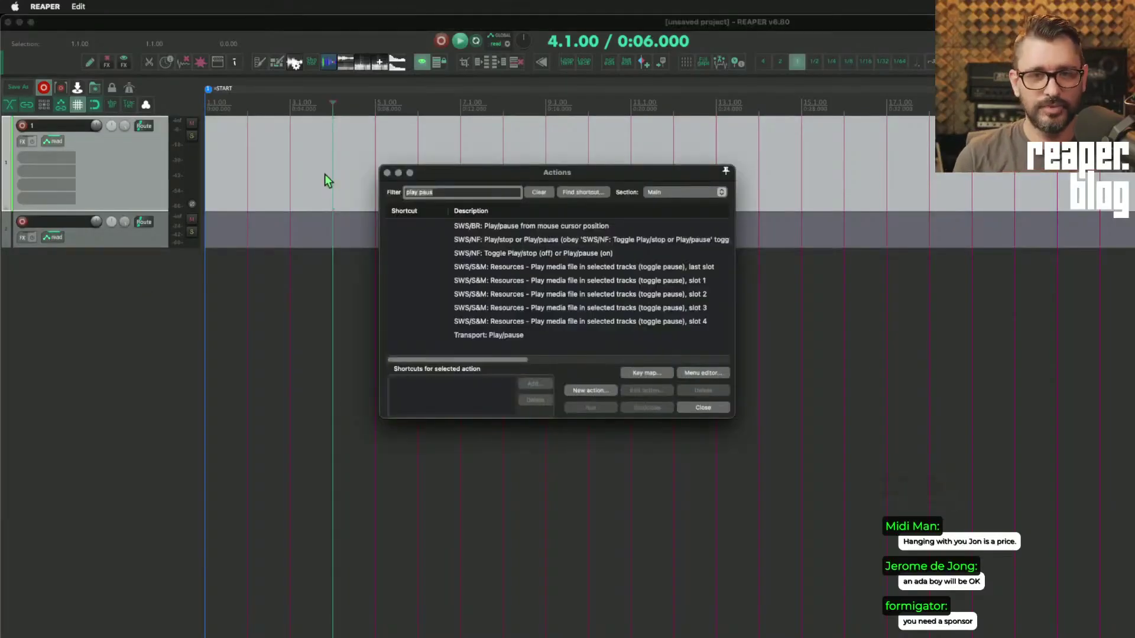
key("BackSpace")
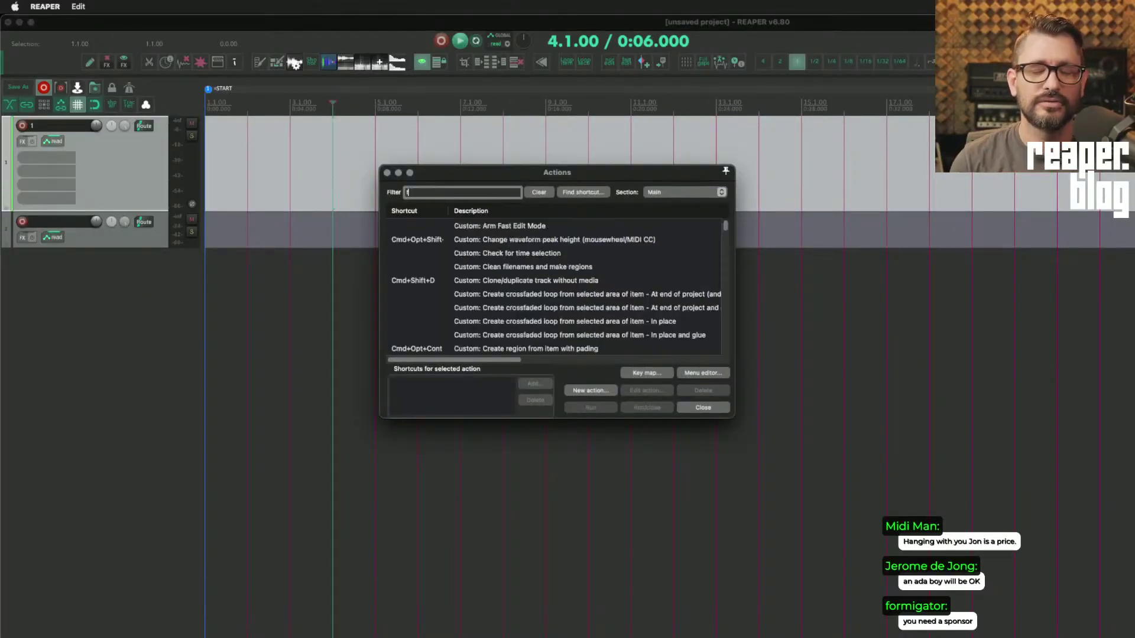
type("js_")
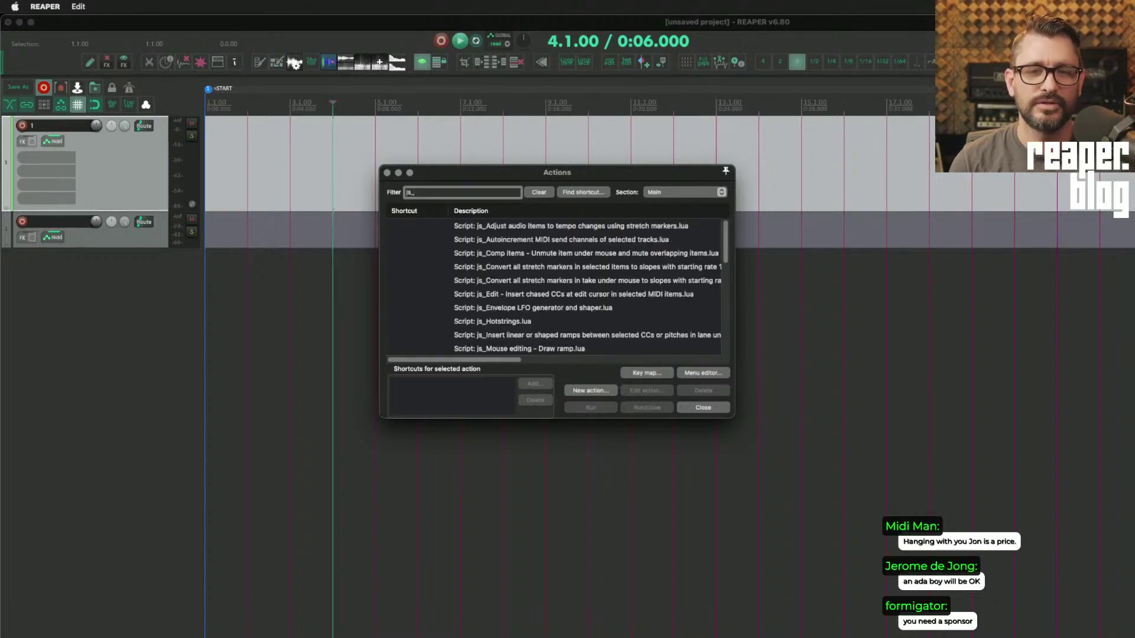
type(" track")
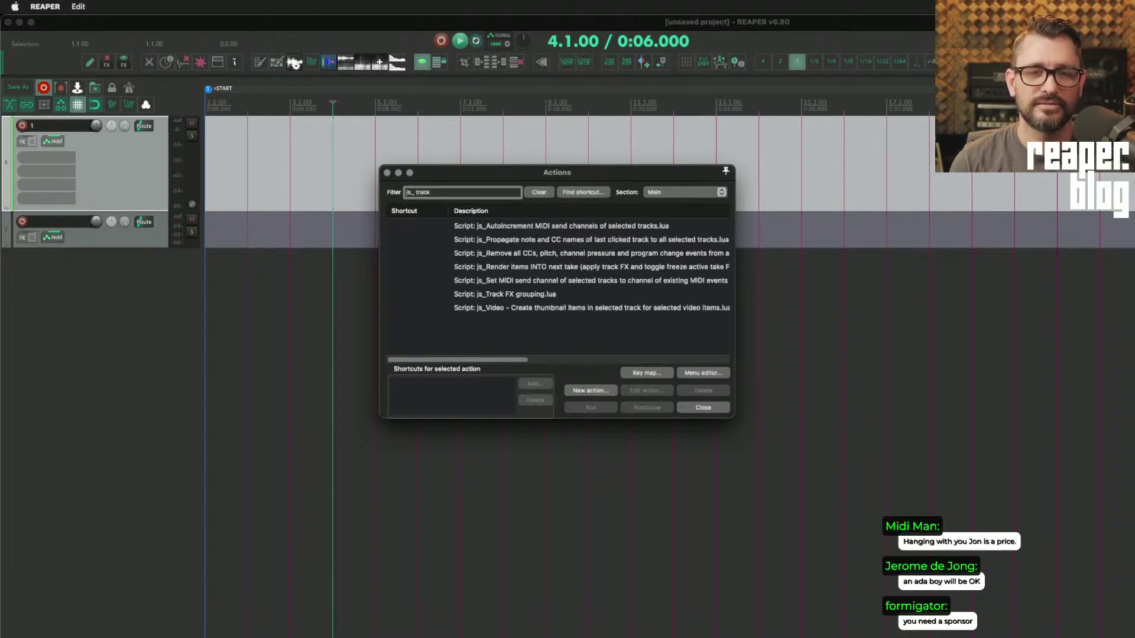
left_click(518, 295)
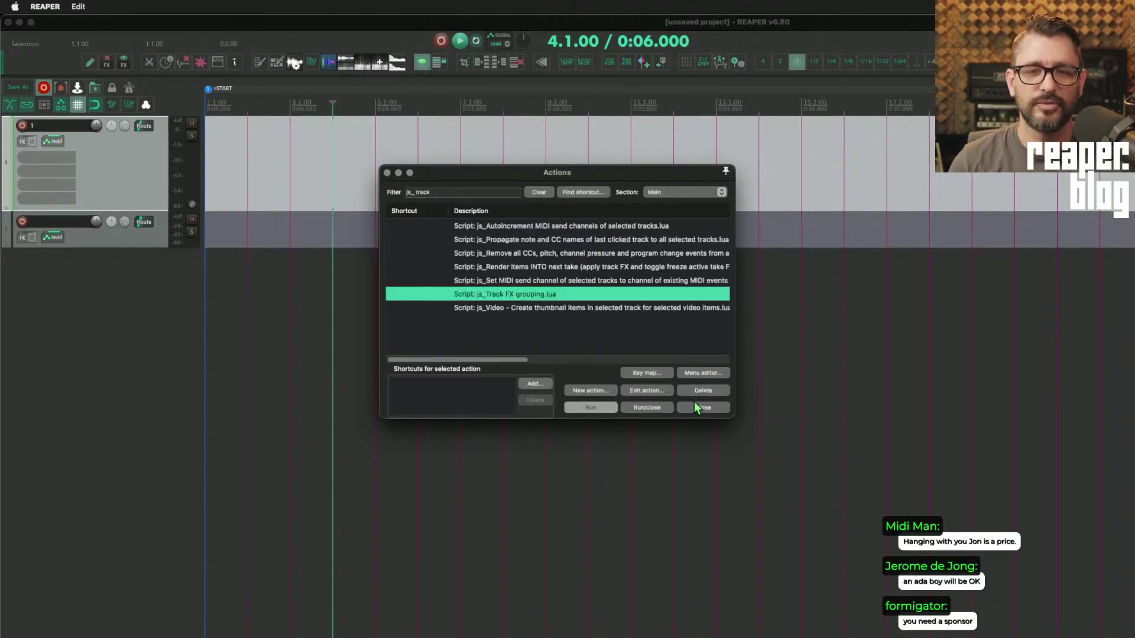
left_click(648, 409)
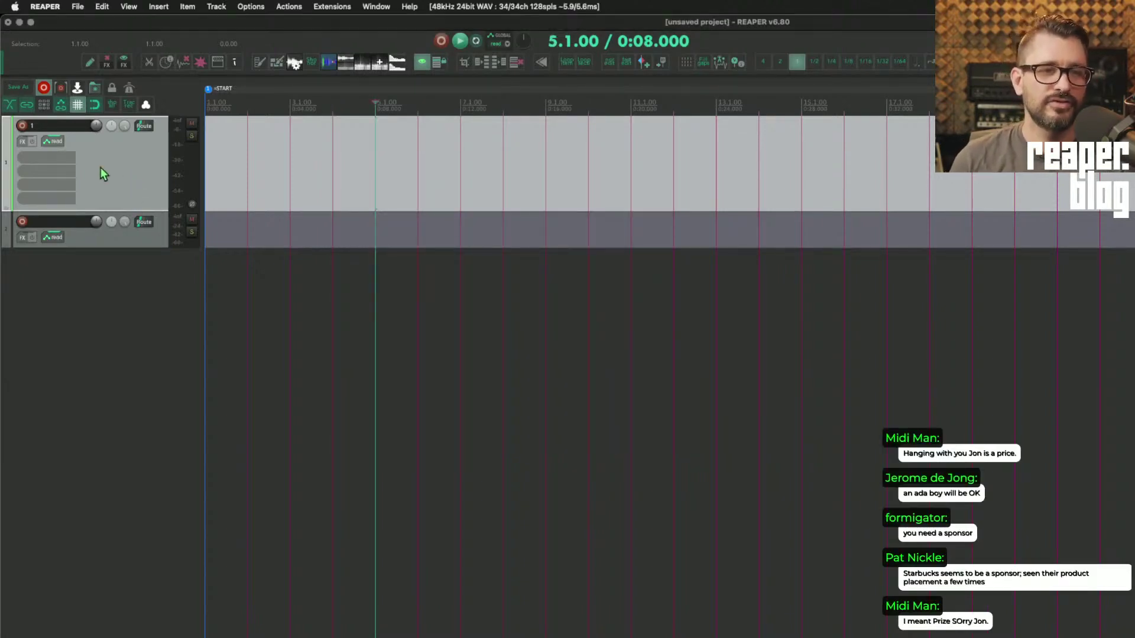
Insert the Comp FET-76 (Arturia) compressor from the Compressors folder on track 1.
left_click(63, 158)
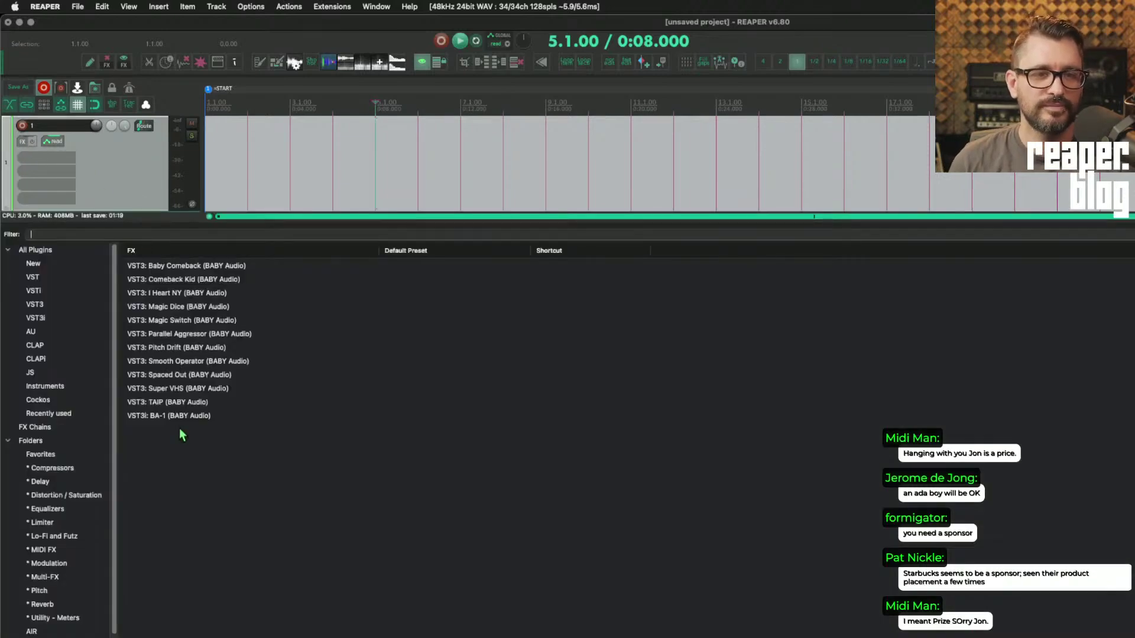
left_click(58, 468)
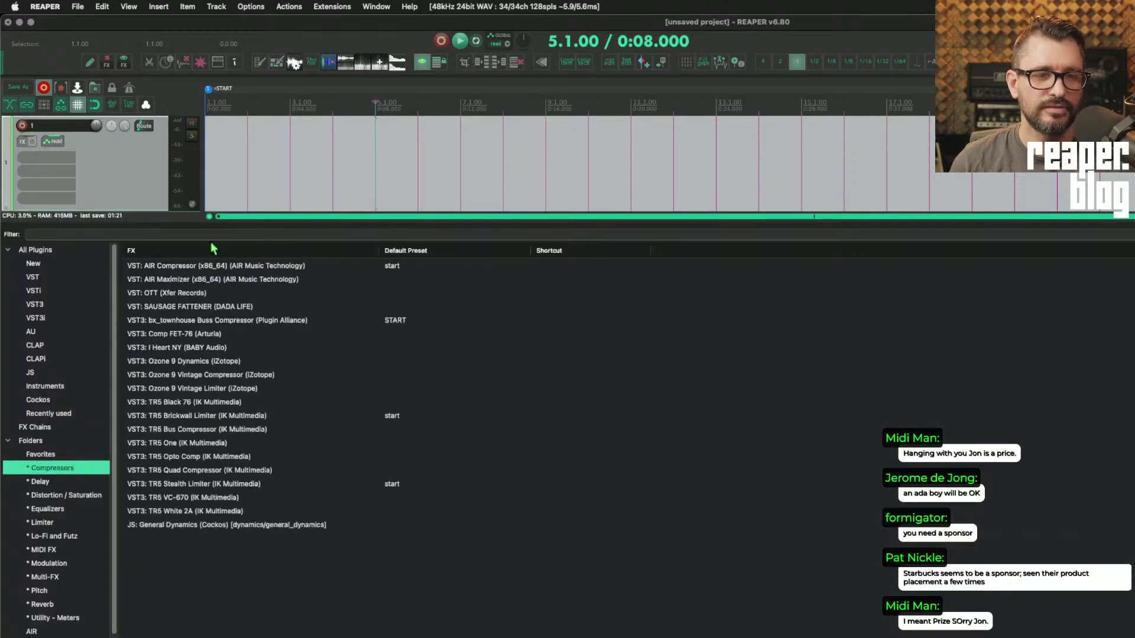
left_click(184, 334)
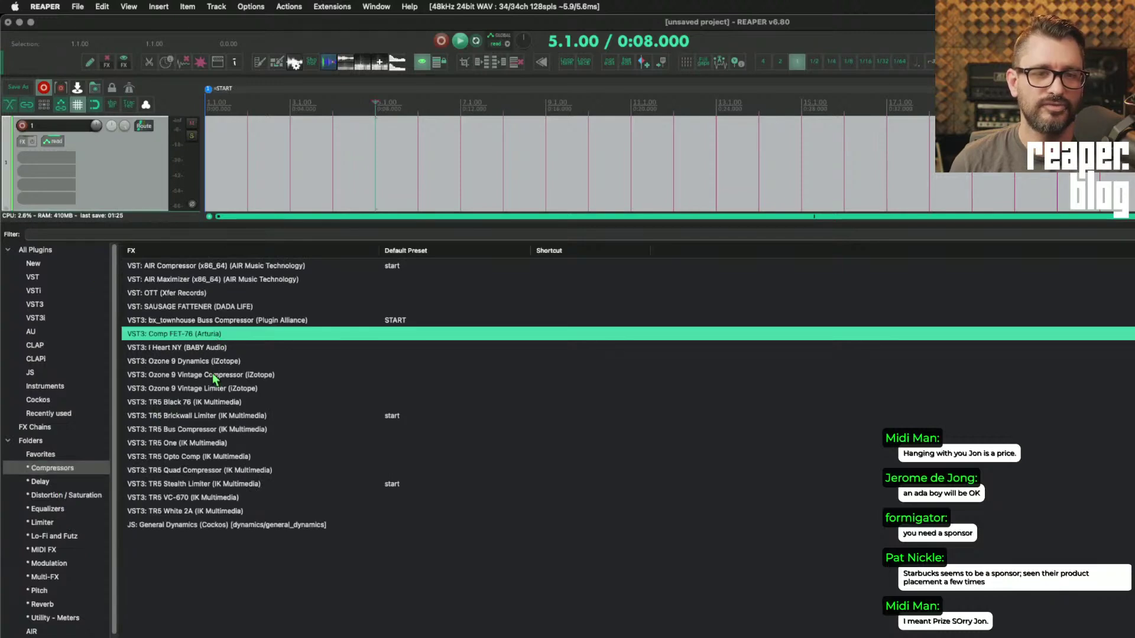
key("Return")
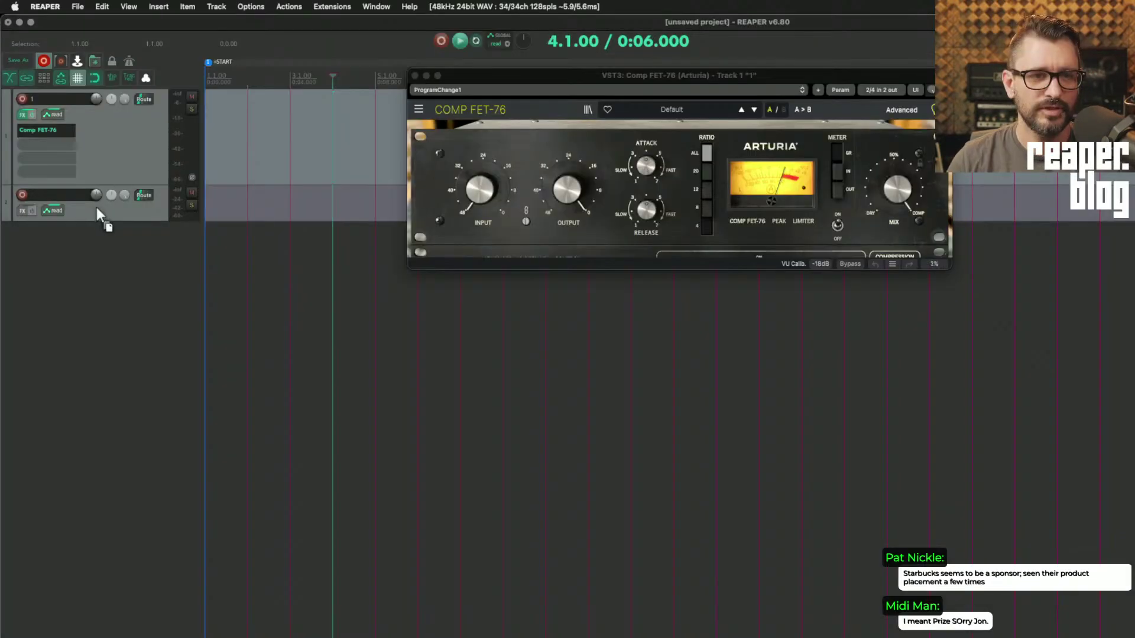
Copy Comp FET-76 to track 2 and arrange both compressor windows one above the other.
left_click_drag(131, 222, 139, 321)
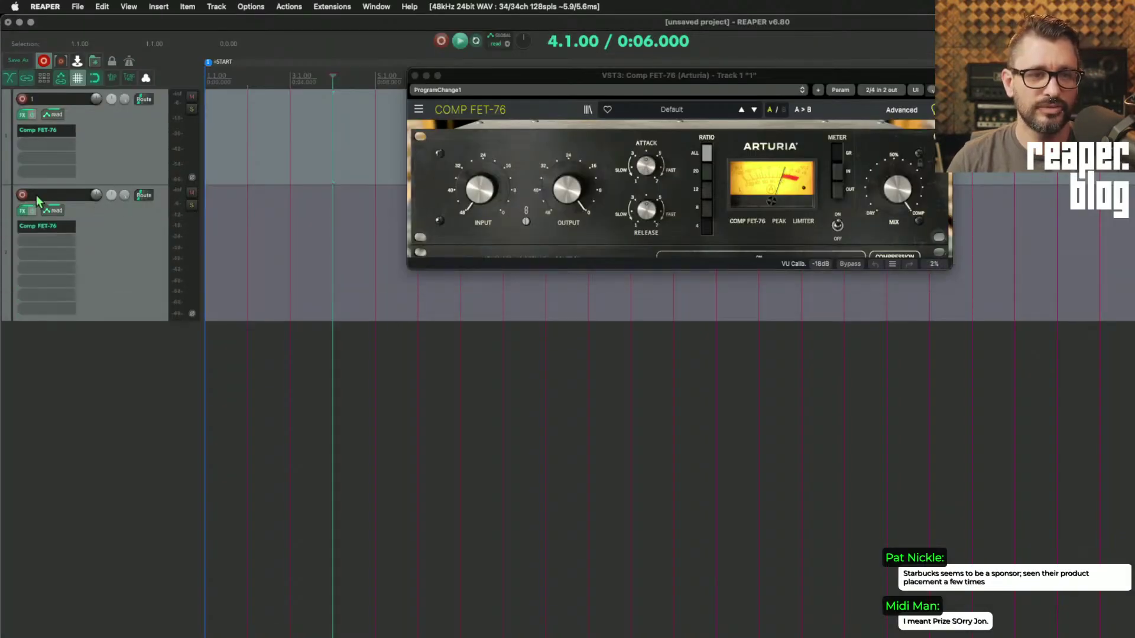
left_click(50, 230)
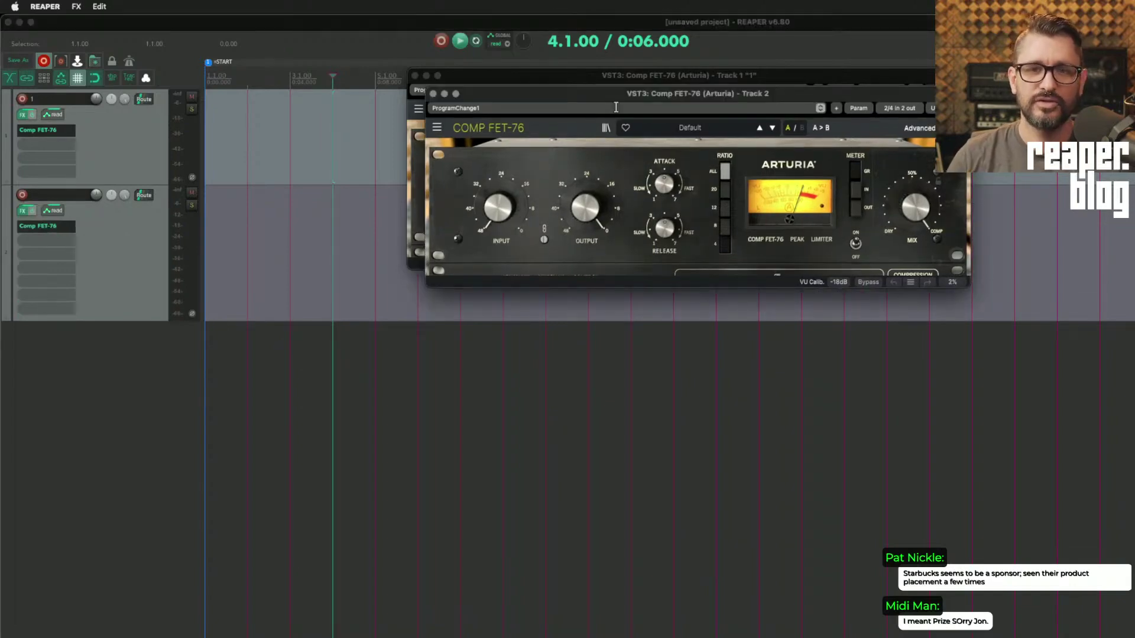
left_click_drag(613, 94, 594, 297)
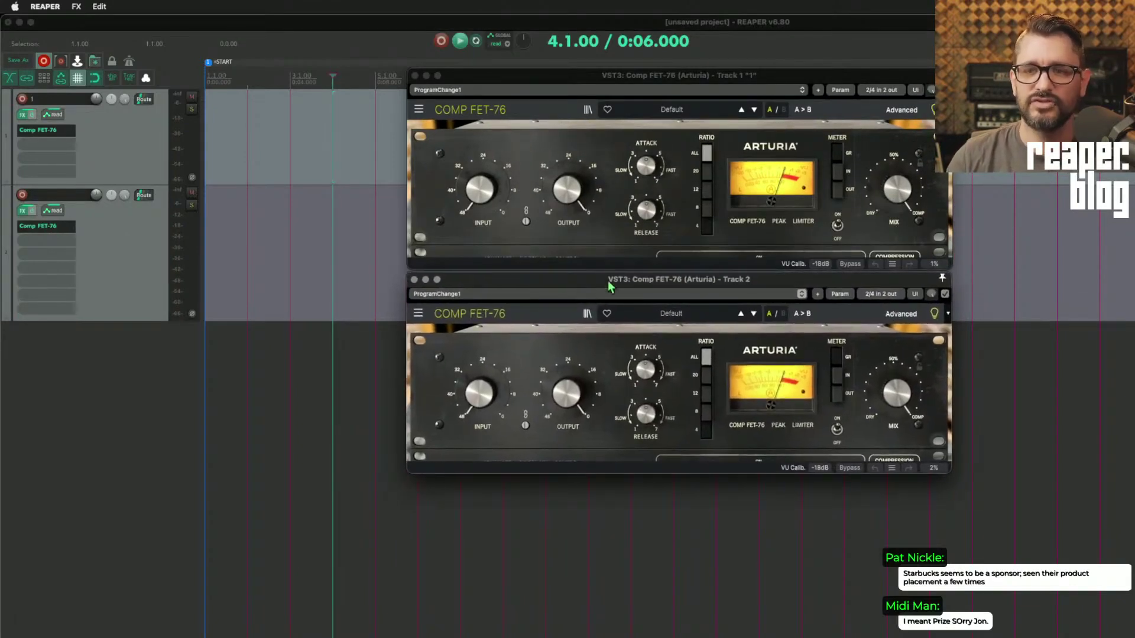
left_click_drag(584, 75, 579, 76)
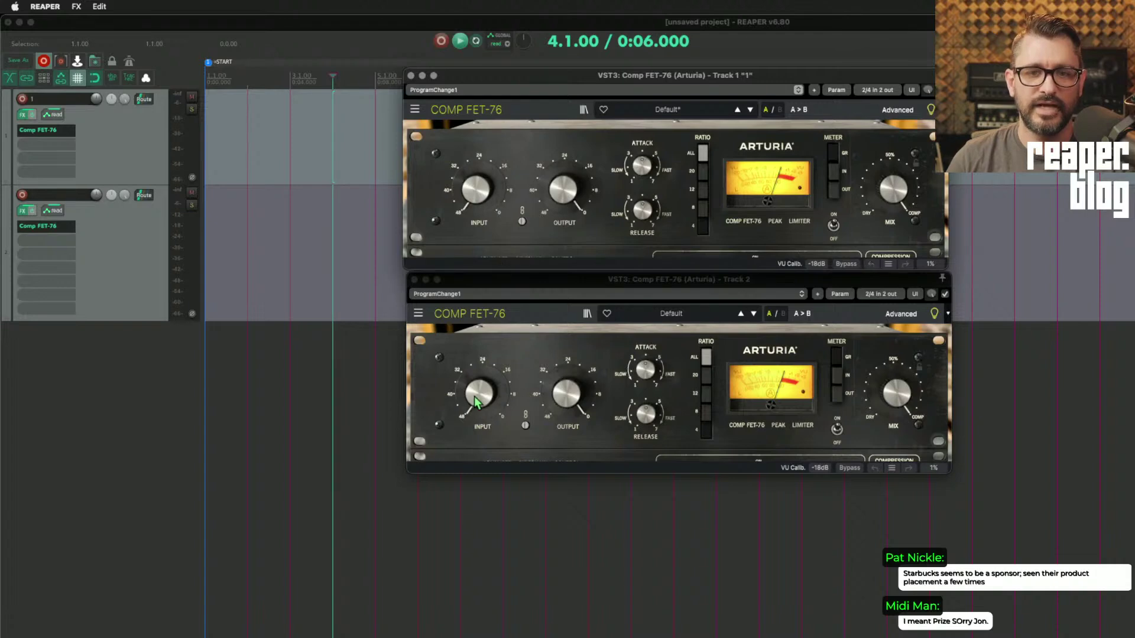
Nudge the input gain on both compressors to test whether their parameters are grouped.
mouse_move(479, 396)
left_mouse_down()
mouse_move(480, 362)
mouse_move(479, 397)
left_mouse_up()
mouse_move(476, 192)
left_mouse_down()
mouse_move(477, 171)
mouse_move(476, 194)
left_mouse_up()
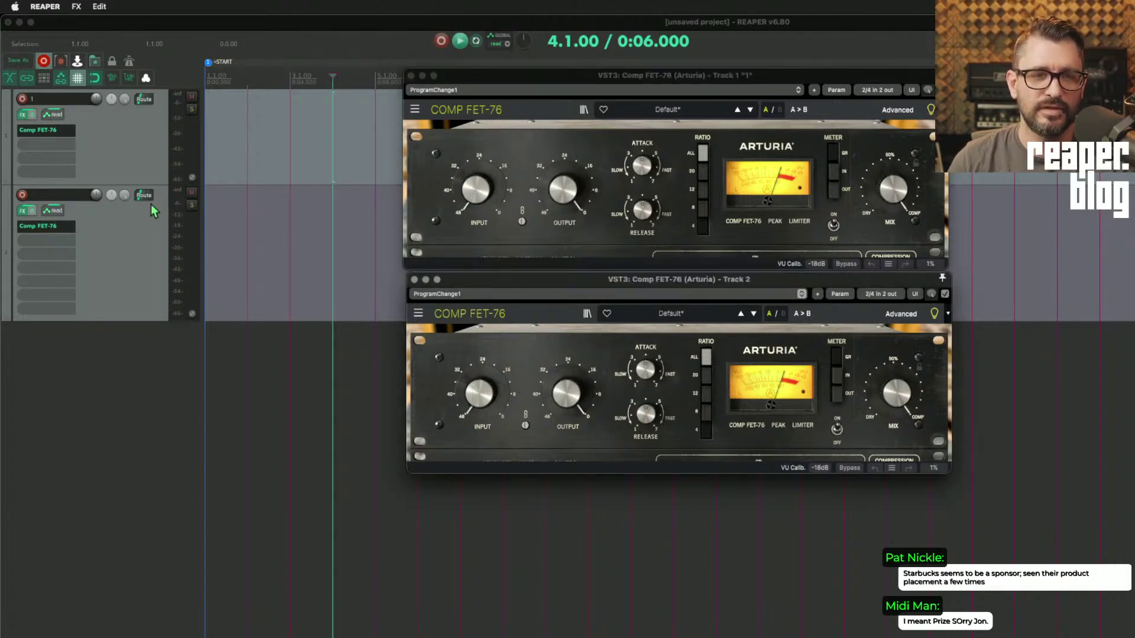
left_click(164, 133)
Link the Input Gain of track 1's compressor to MIDI controller 20/52.
left_click(480, 189)
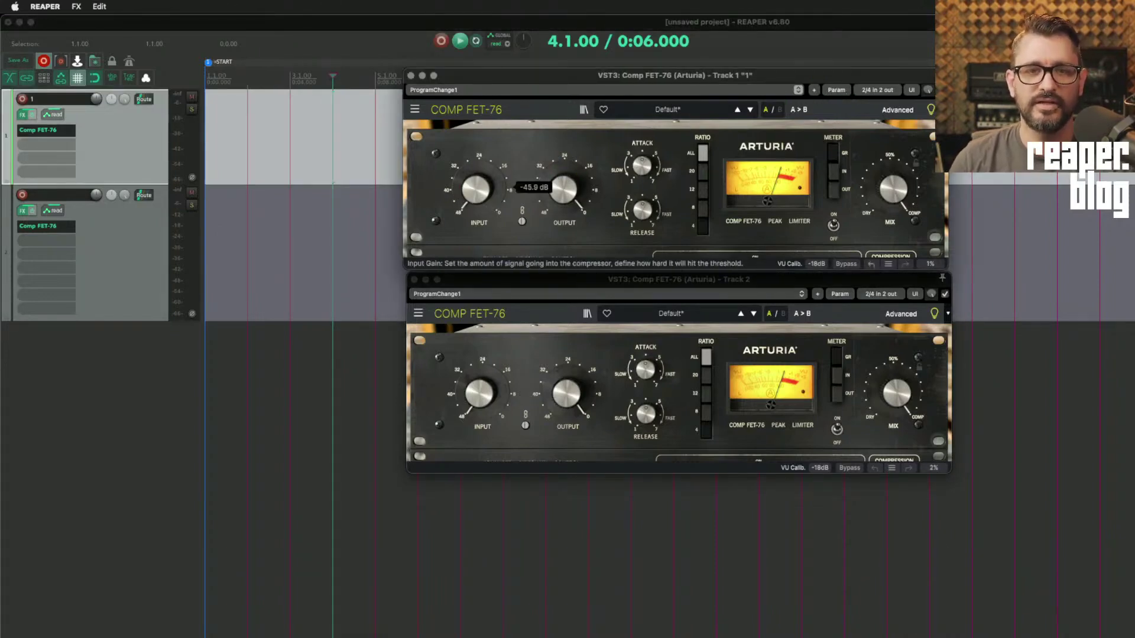
left_click(837, 90)
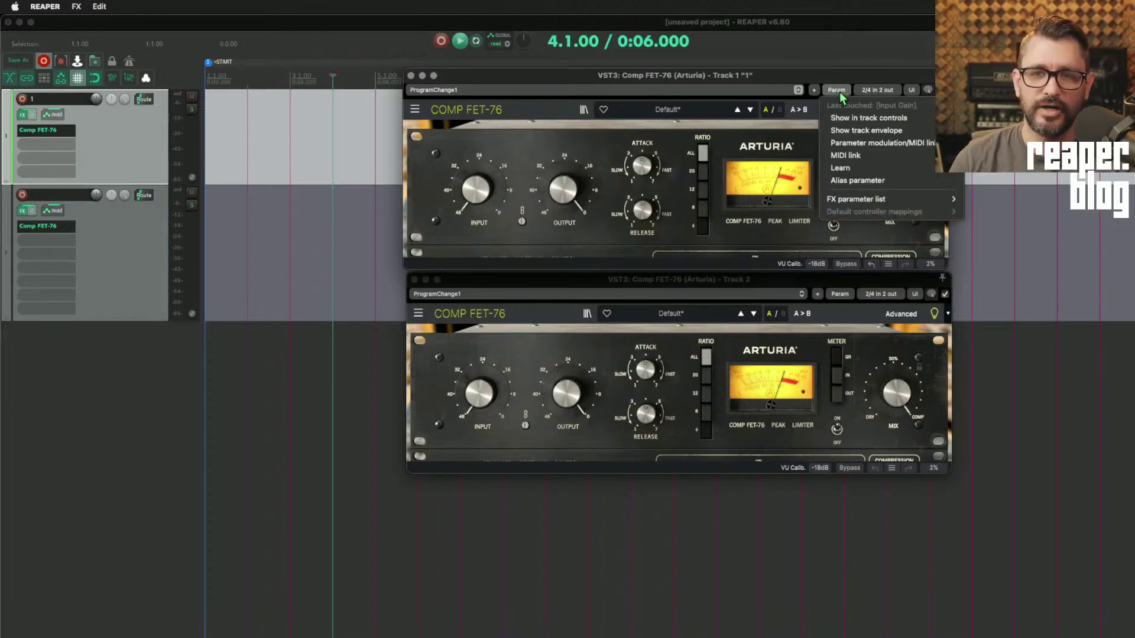
mouse_move(866, 156)
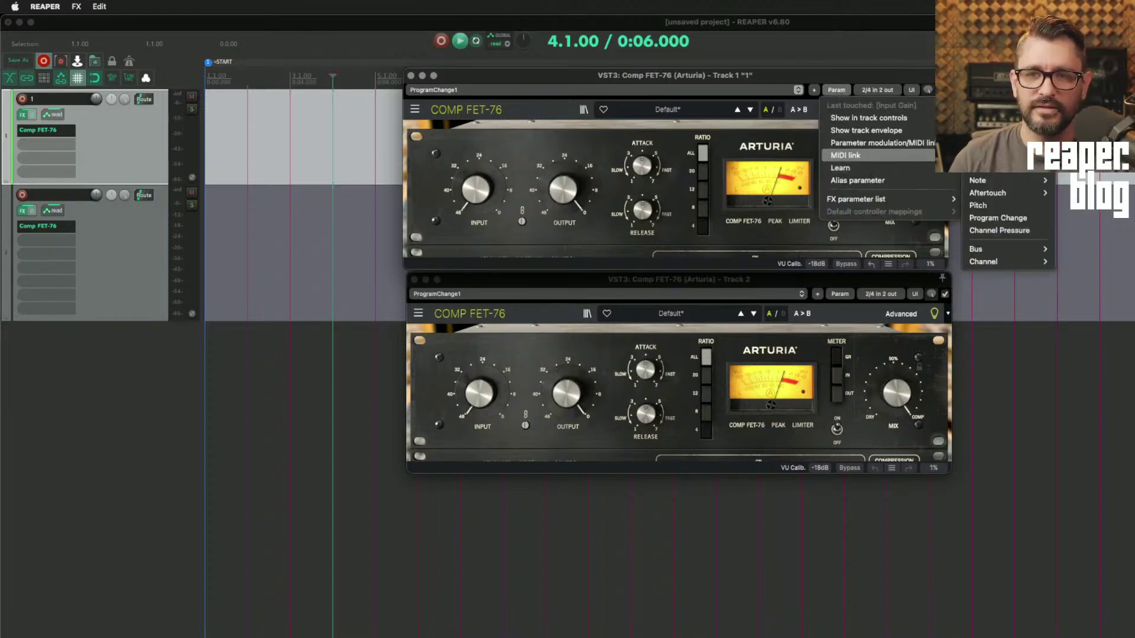
mouse_move(999, 156)
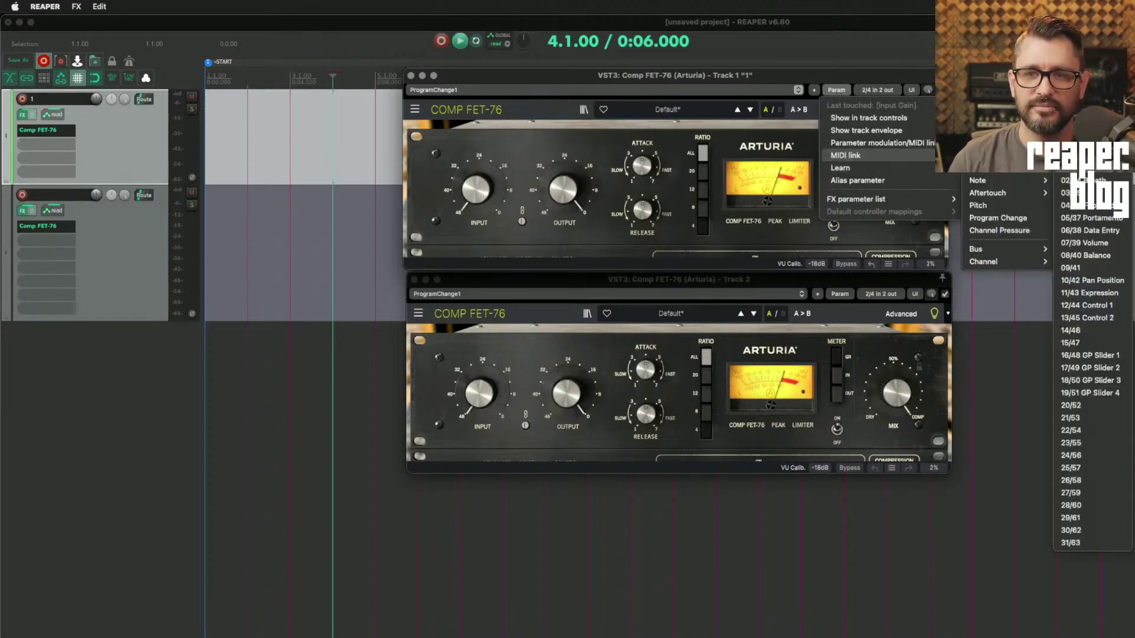
left_click(1072, 406)
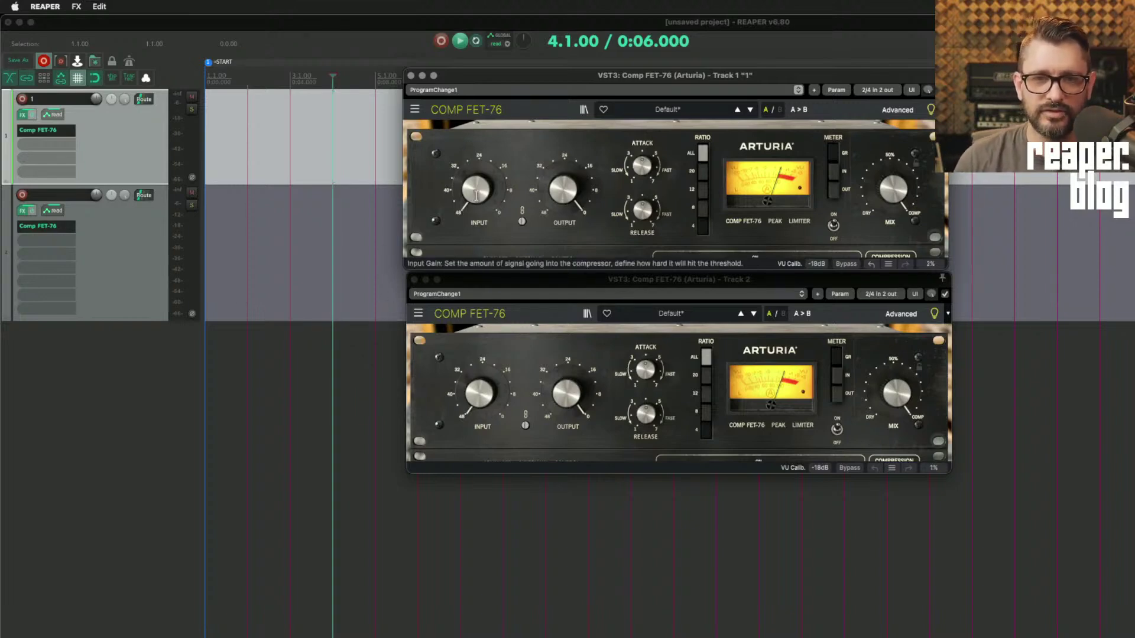
Raise the input gain on track 1's compressor to test whether track 2's compressor follows.
left_click_drag(476, 195, 477, 177)
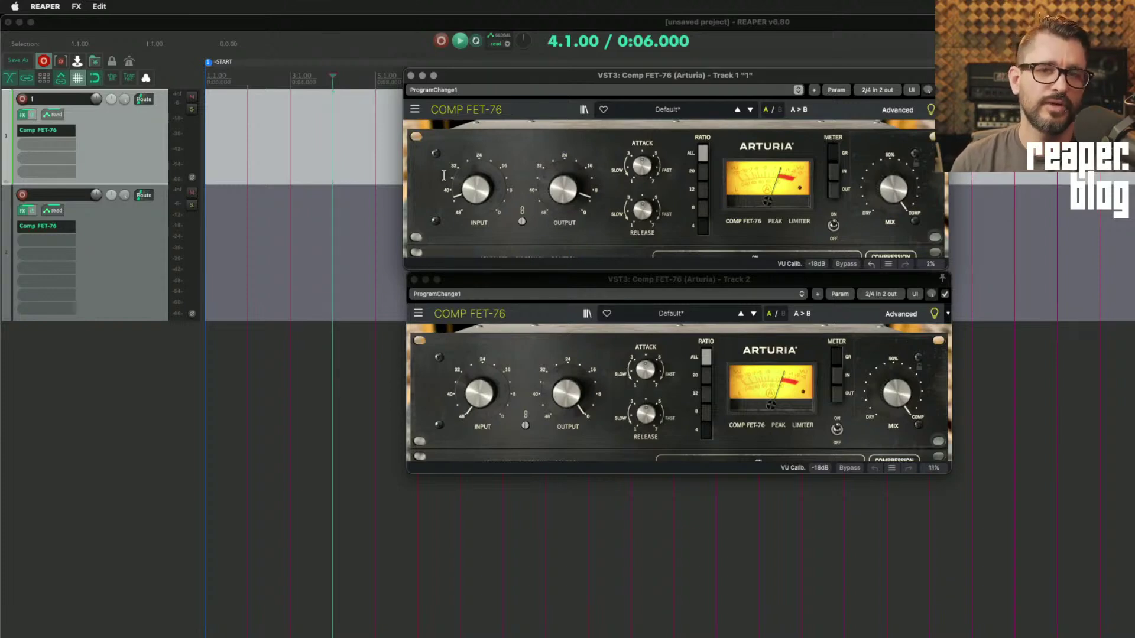
left_click_drag(470, 192, 470, 195)
left_click(144, 152)
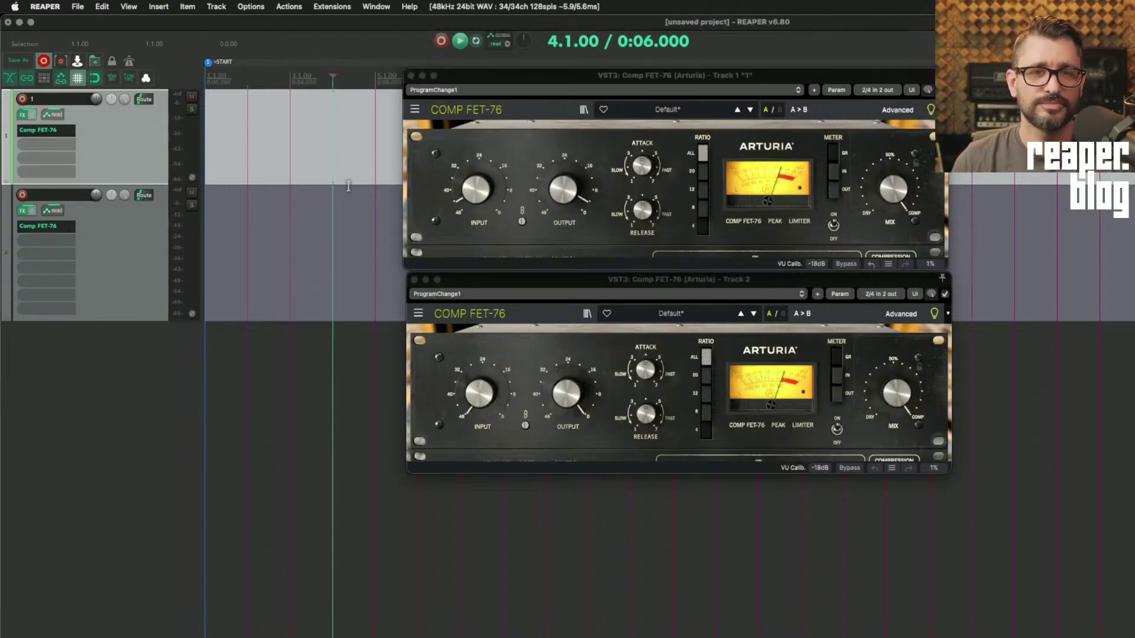
Open the js_Track FX grouping.lua source and read how it detects grouped tracks and propagates FX changes.
left_click(347, 188)
key("shift+/")
left_click(542, 295)
left_click(645, 390)
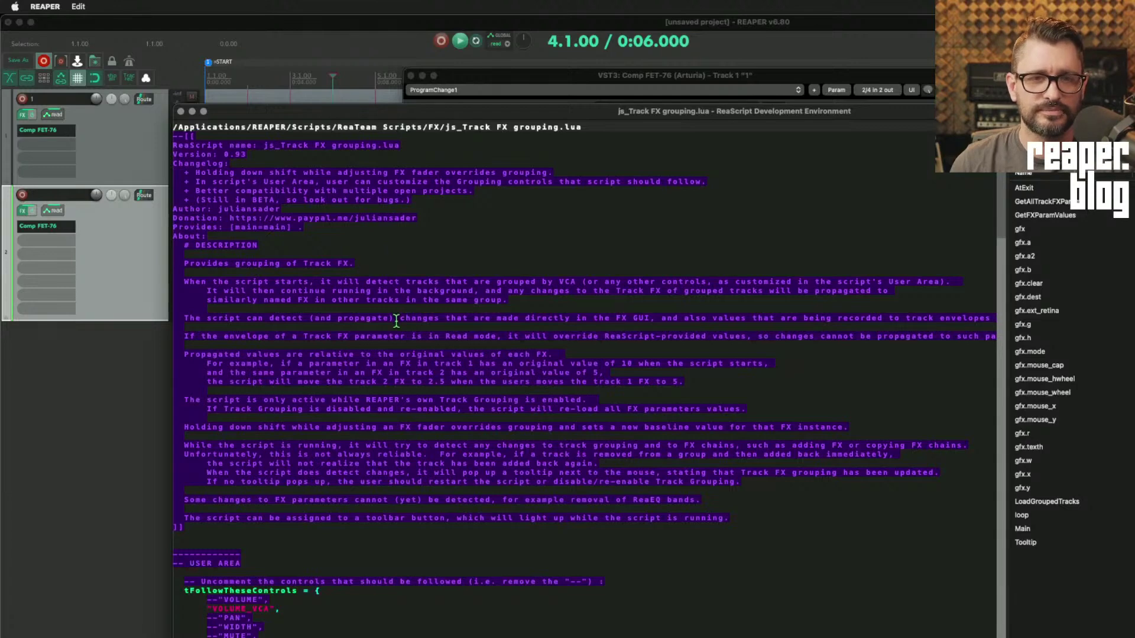
left_click_drag(197, 263, 302, 308)
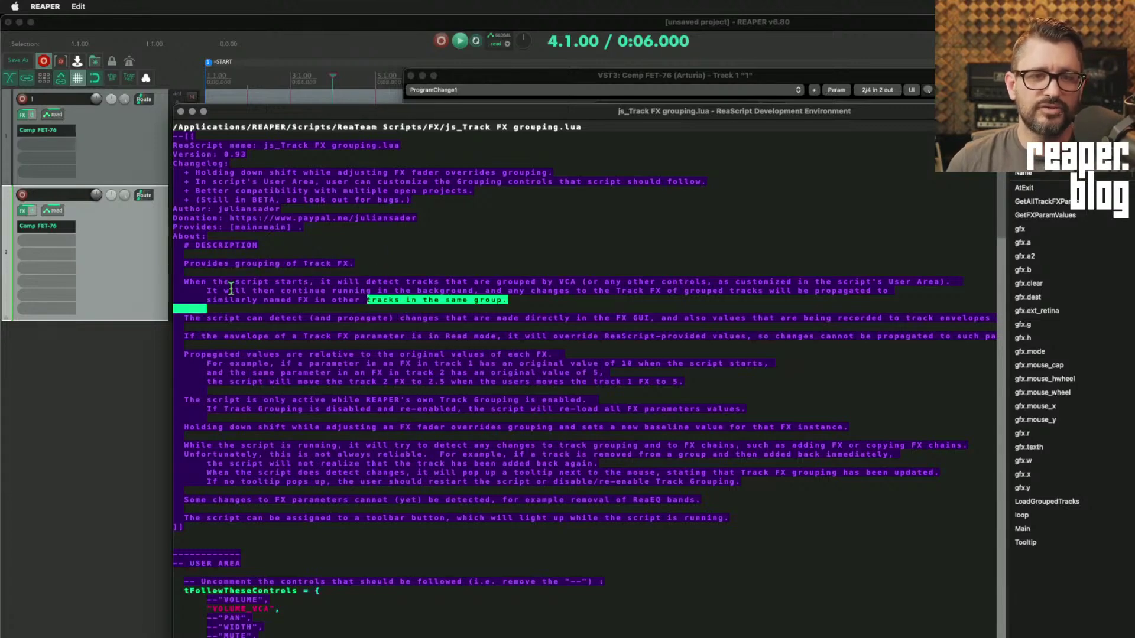
left_click(310, 303)
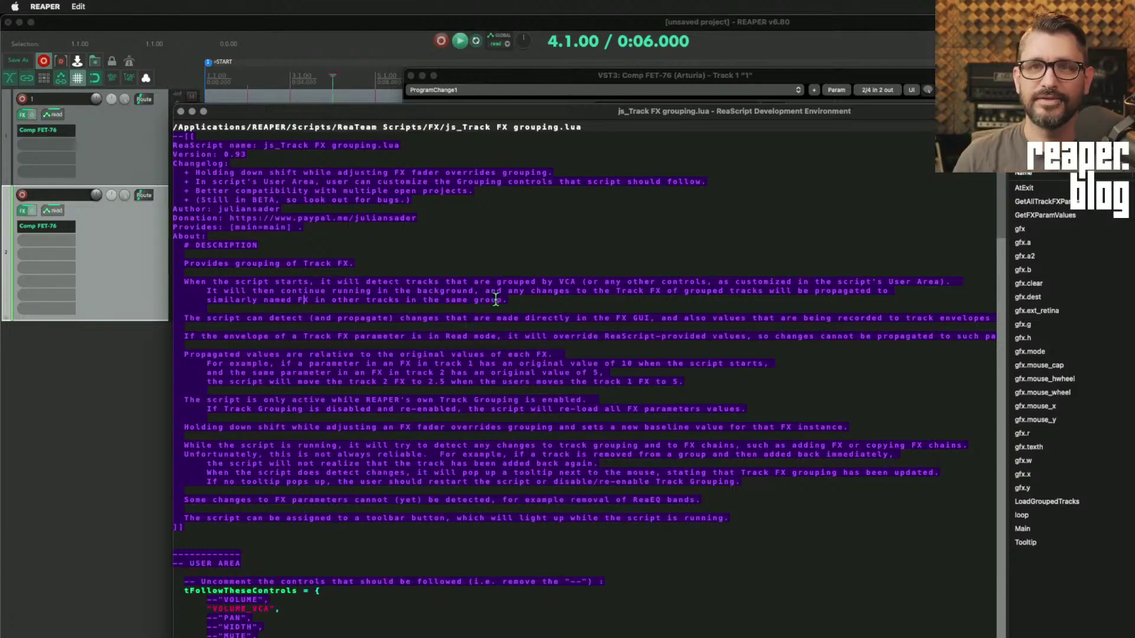
Select both tracks and view their track grouping parameters for Group 1.
left_click(137, 285)
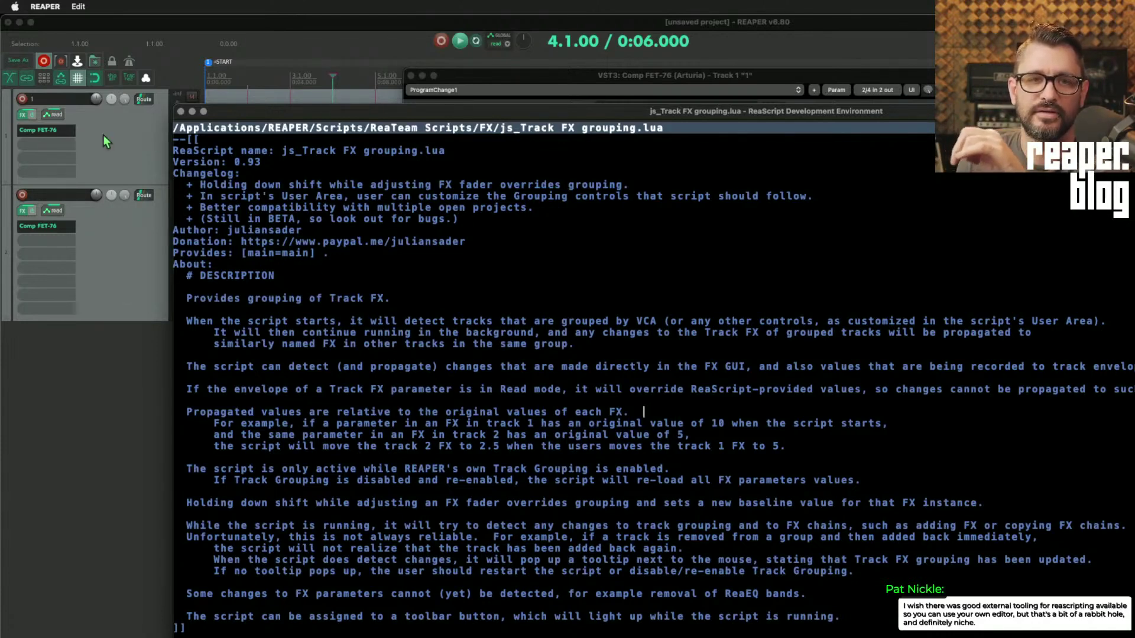
left_click(131, 160)
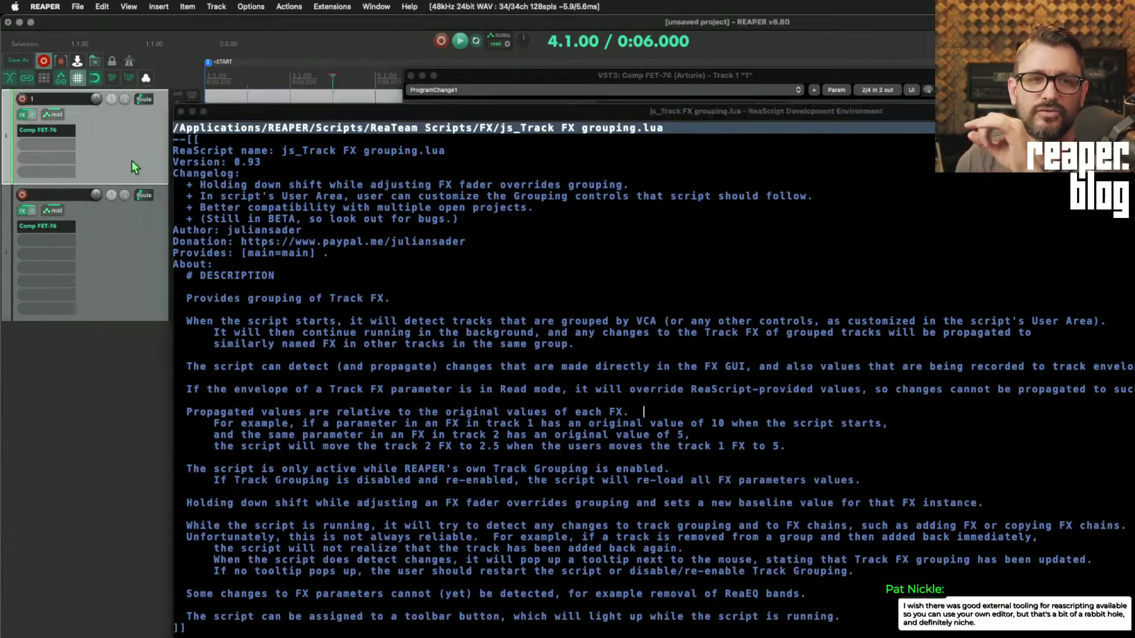
left_click(136, 235)
left_click(136, 112, "shift")
left_click(146, 78)
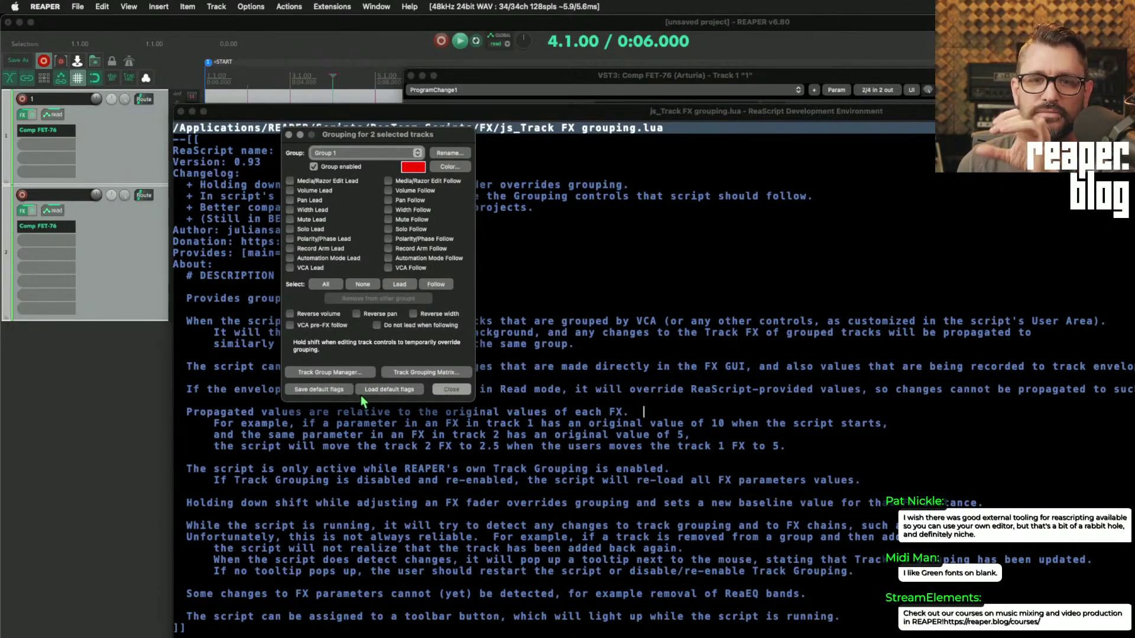
left_click_drag(381, 137, 373, 103)
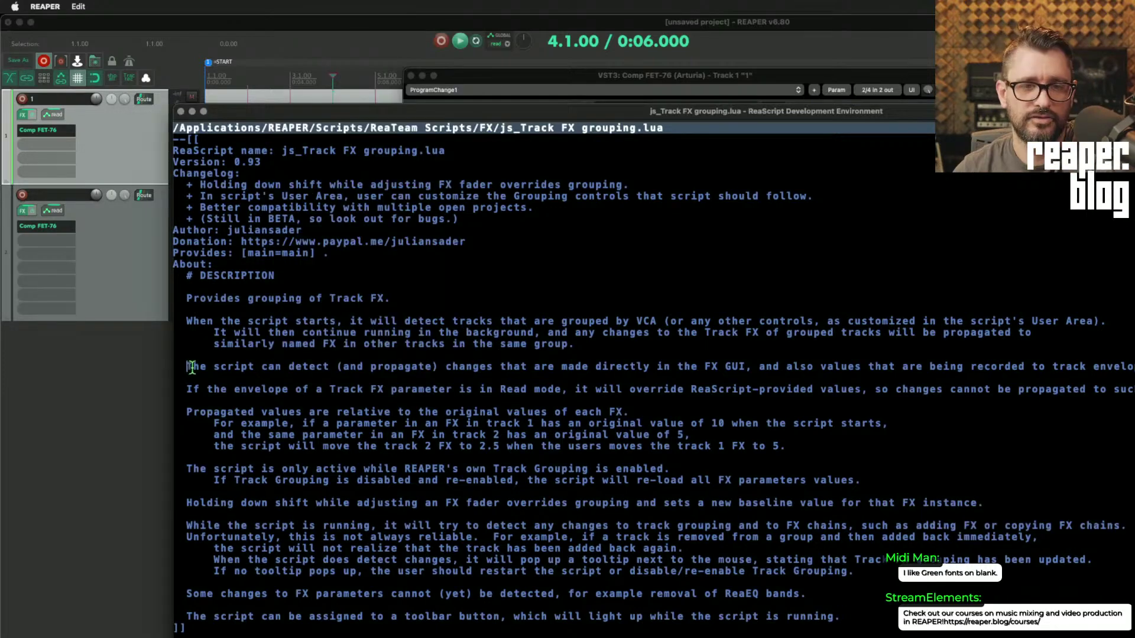
Read the script's notes on detecting FX changes, re-enabling Track Grouping and overriding grouping with shift.
left_click_drag(188, 368, 461, 379)
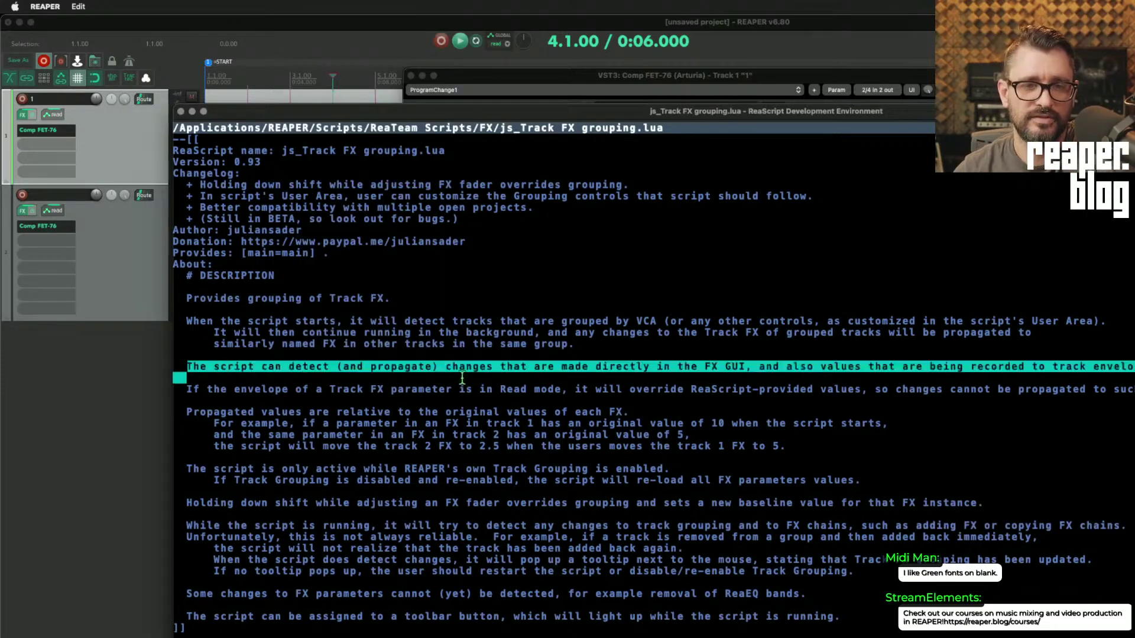
left_click(724, 376)
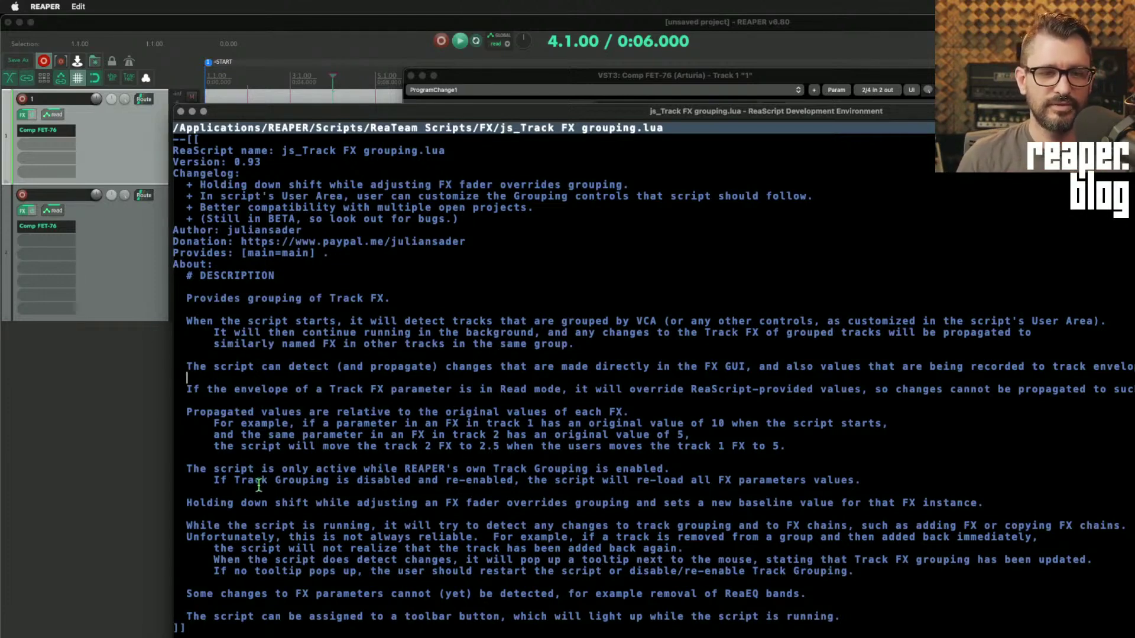
left_click_drag(243, 480, 413, 500)
left_click(425, 502)
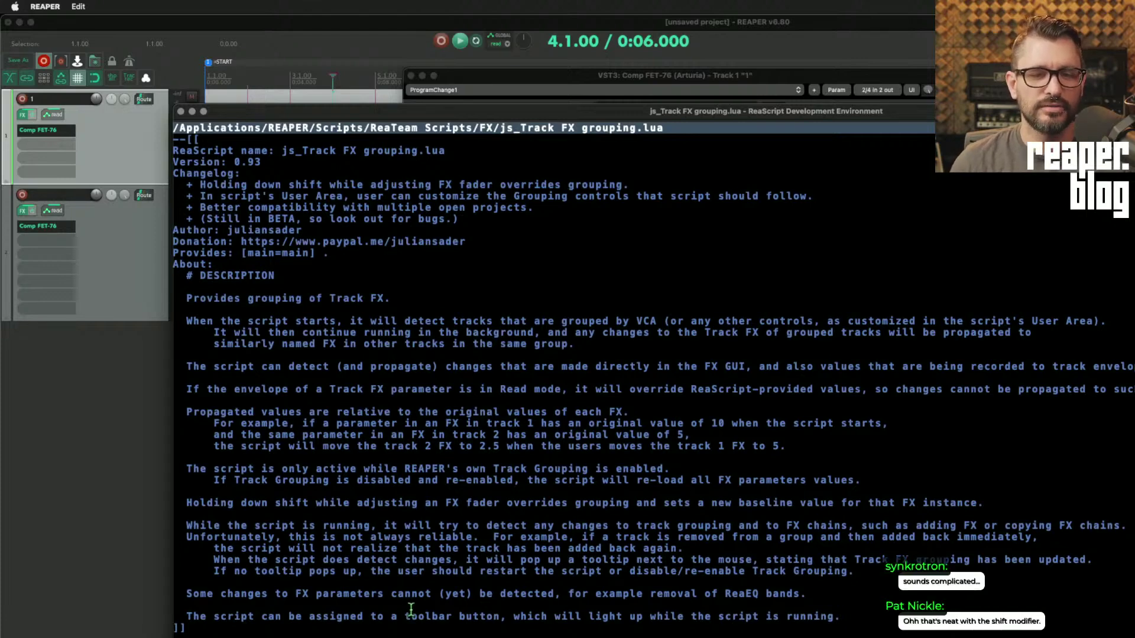
Close the script source and add js_Track FX grouping.lua to the end of the main toolbar.
left_click(181, 111)
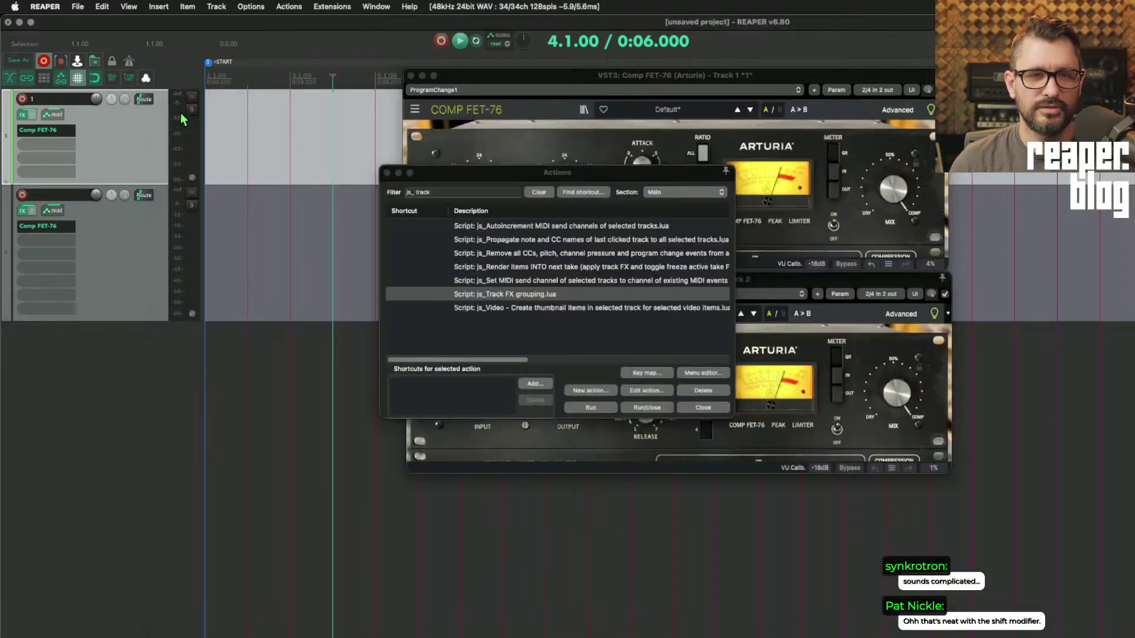
right_click(175, 79)
left_click(229, 132)
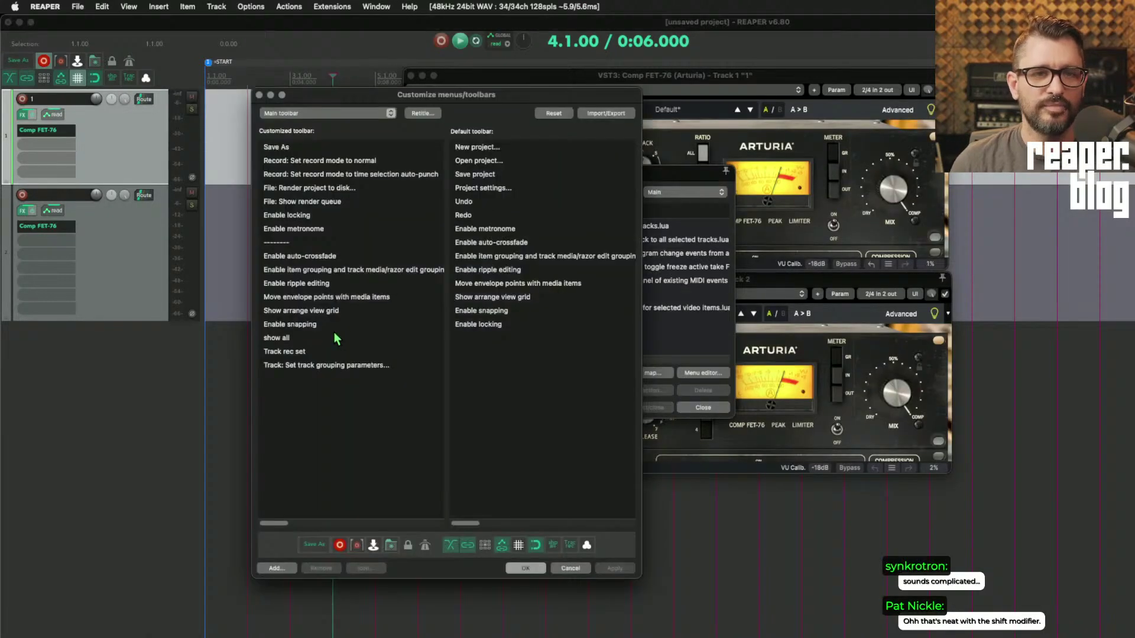
left_click_drag(359, 96, 173, 79)
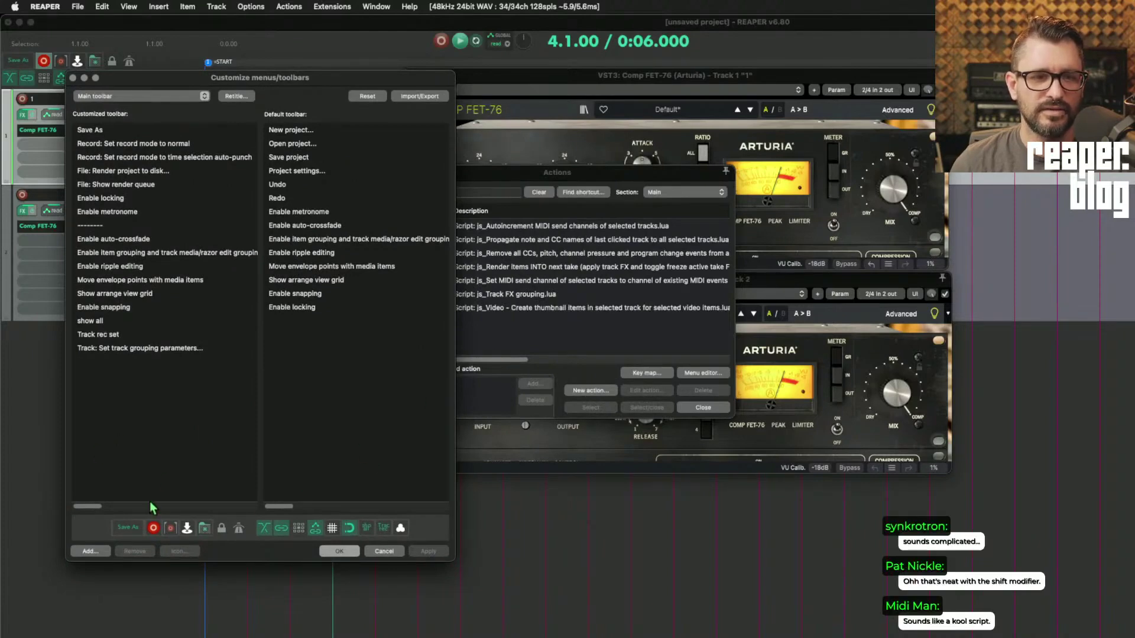
left_click(91, 550)
left_click(561, 295)
left_click(645, 407)
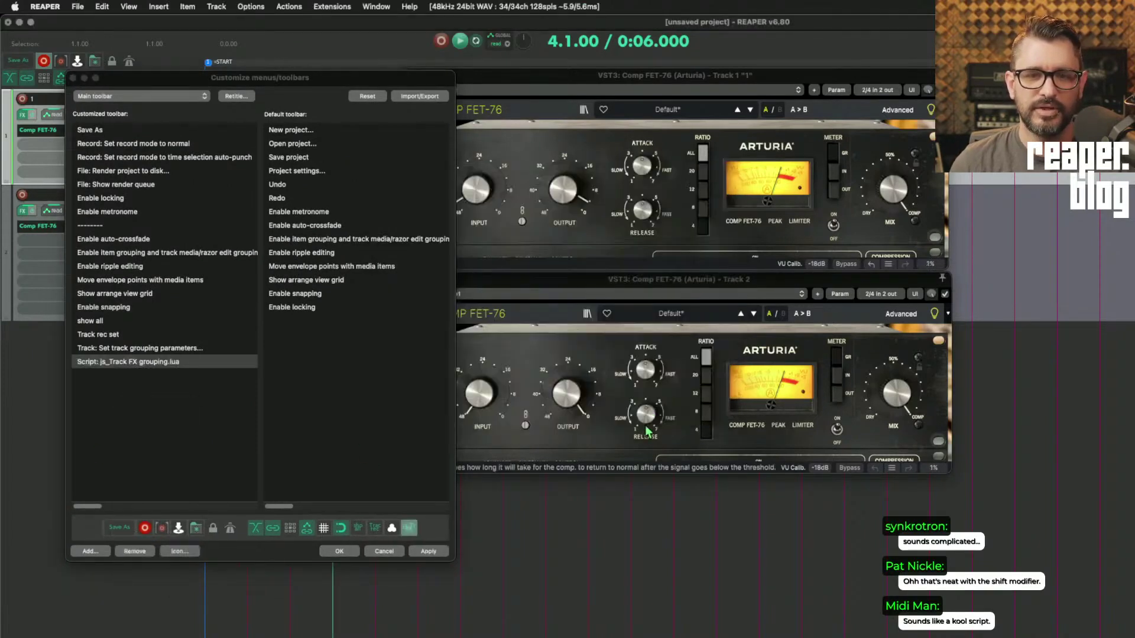
Give the script's main toolbar button the text label FX Group and close the toolbar customization.
right_click(179, 362)
left_click(204, 455)
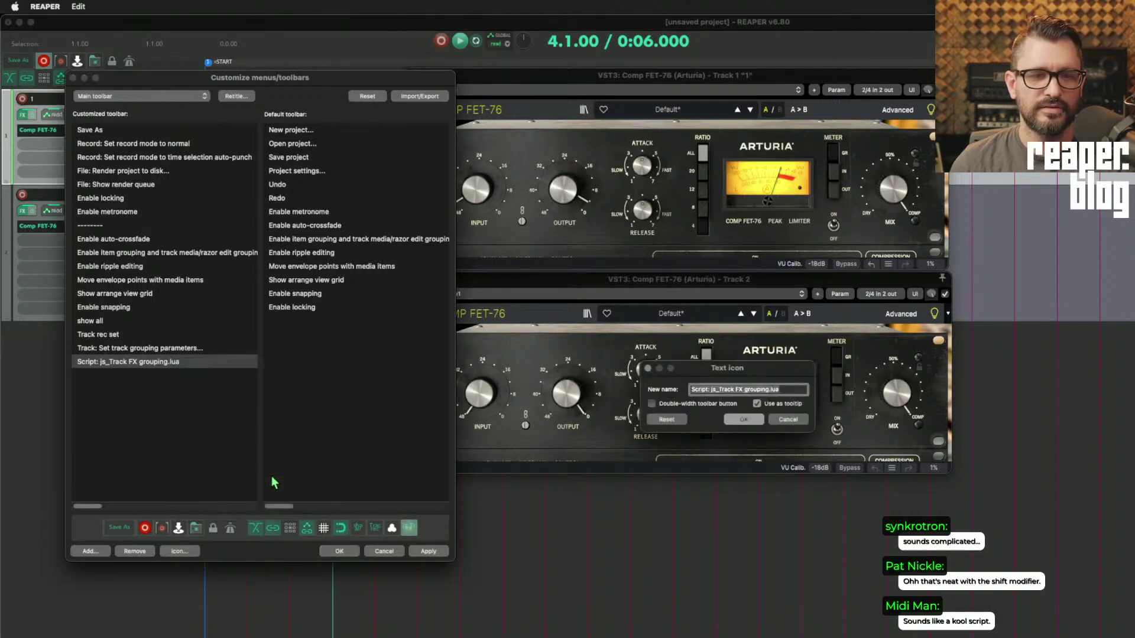
type("FX")
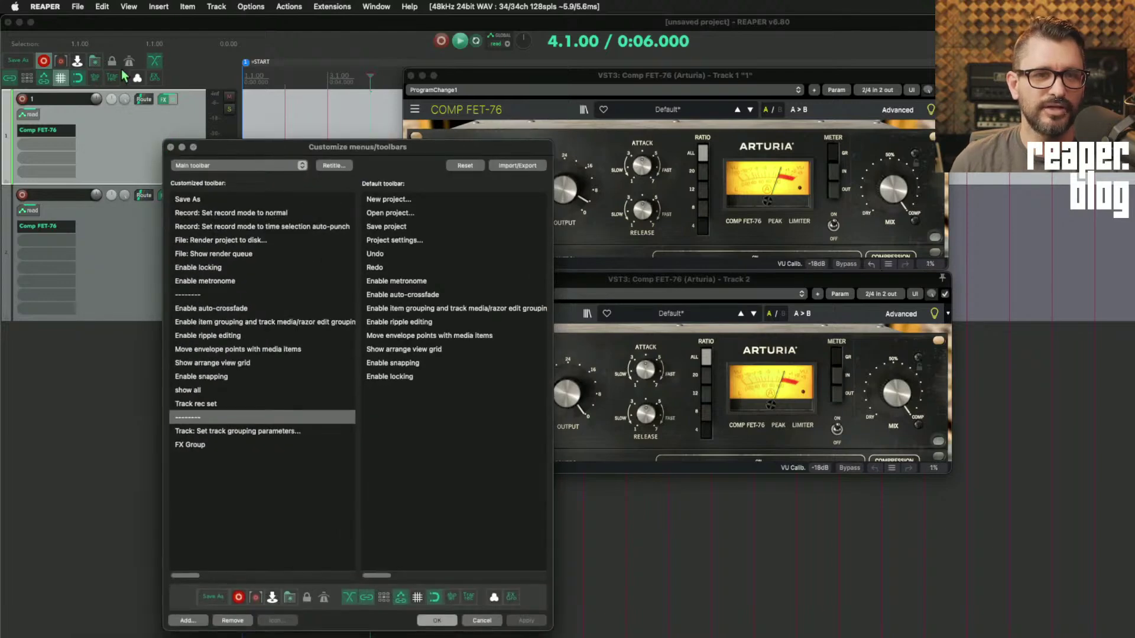
left_click(170, 147)
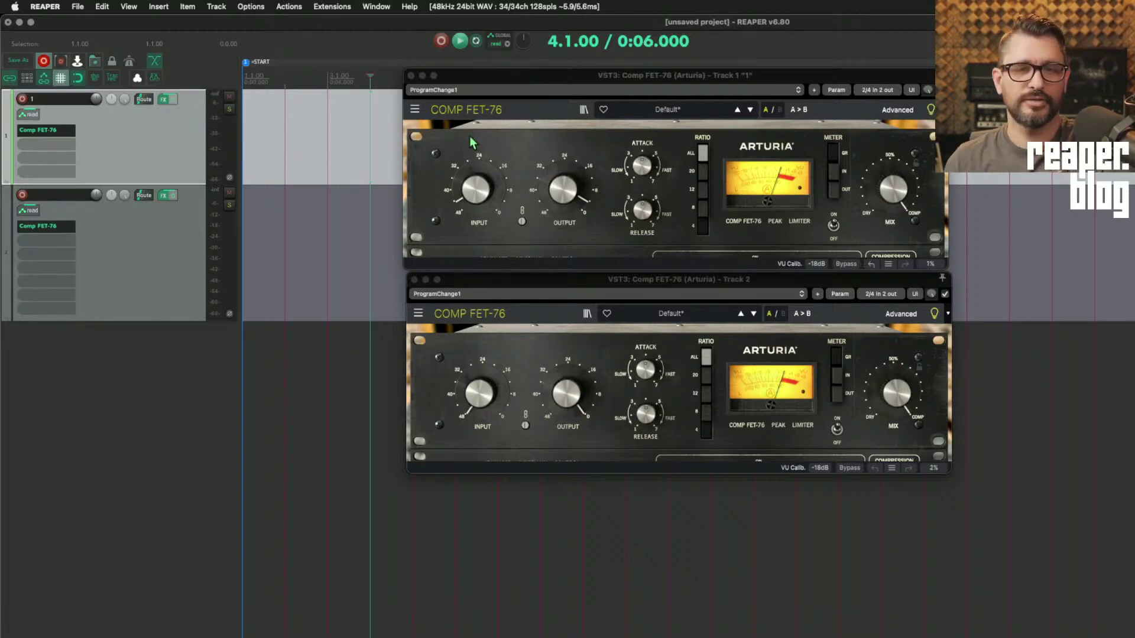
Select both tracks and enable VCA Lead and VCA Follow for them in Group 1's track grouping parameters.
left_click(155, 258)
left_click(155, 157, "shift")
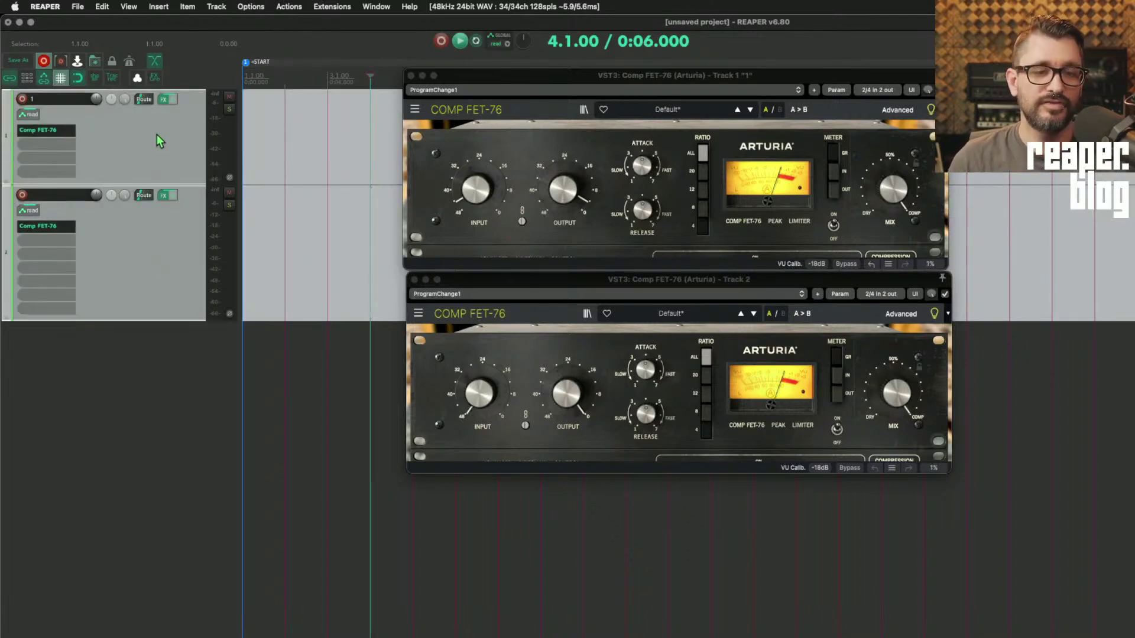
right_click(158, 141)
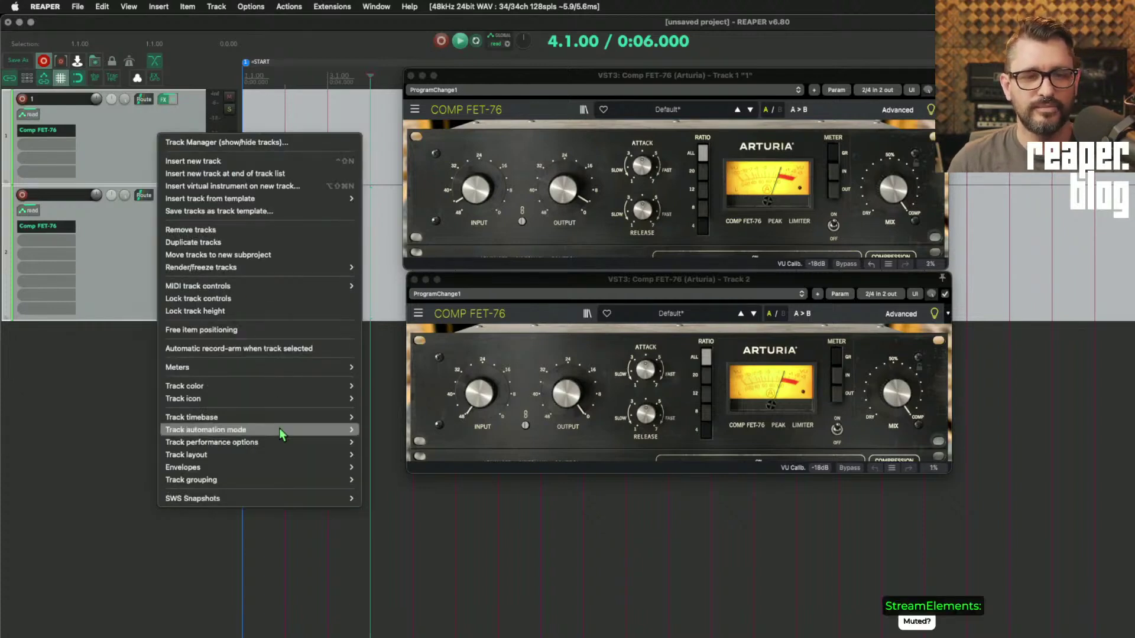
mouse_move(278, 480)
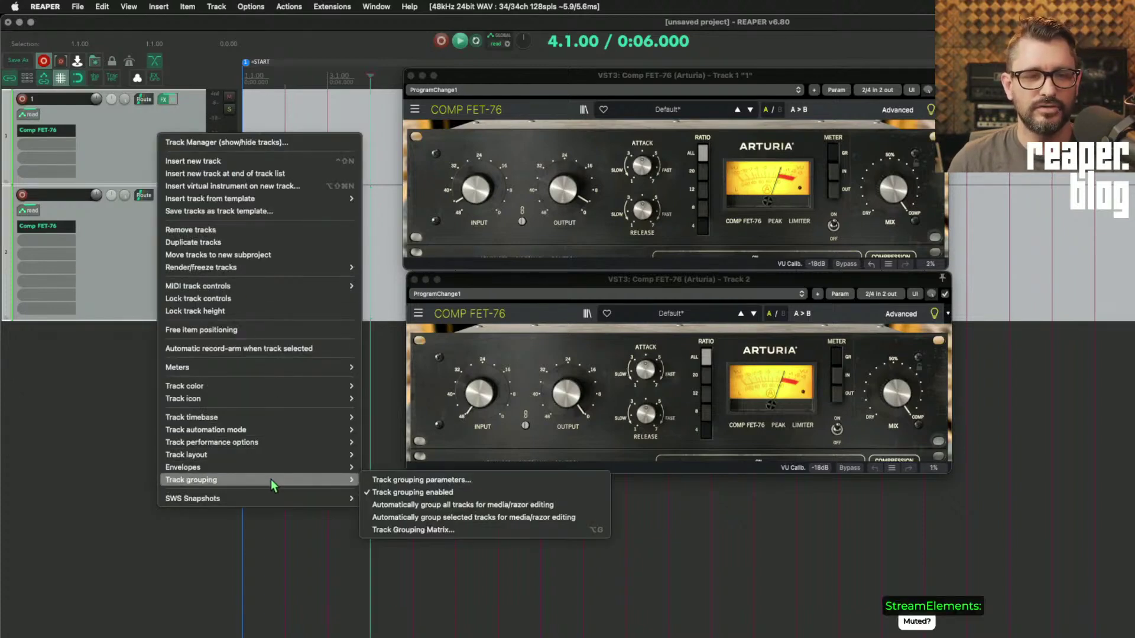
left_click(441, 481)
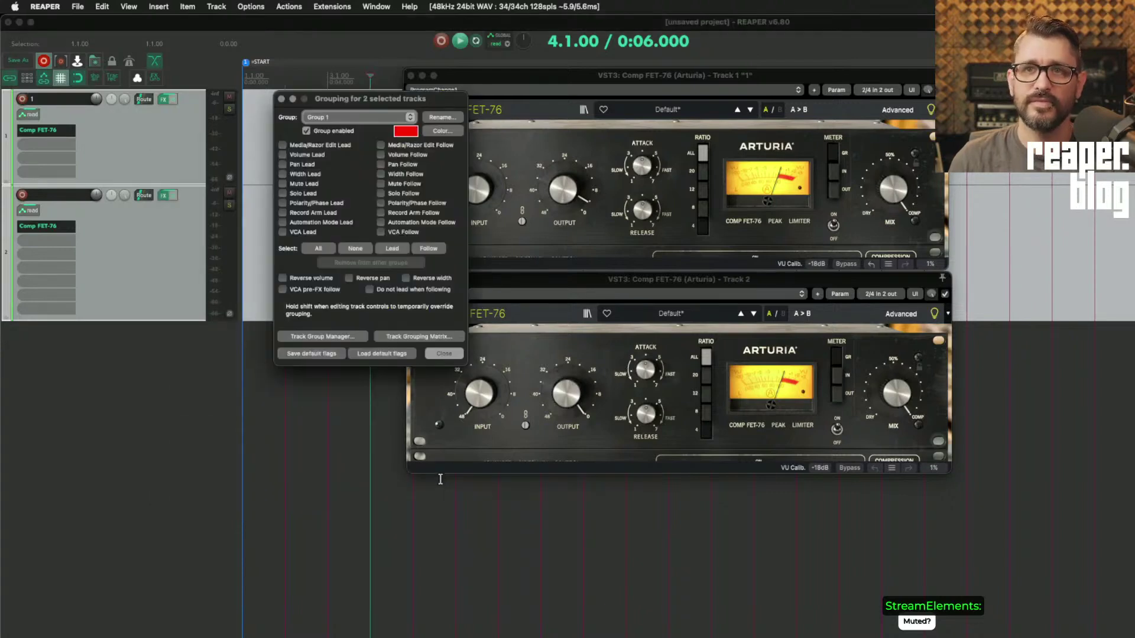
left_click(308, 232)
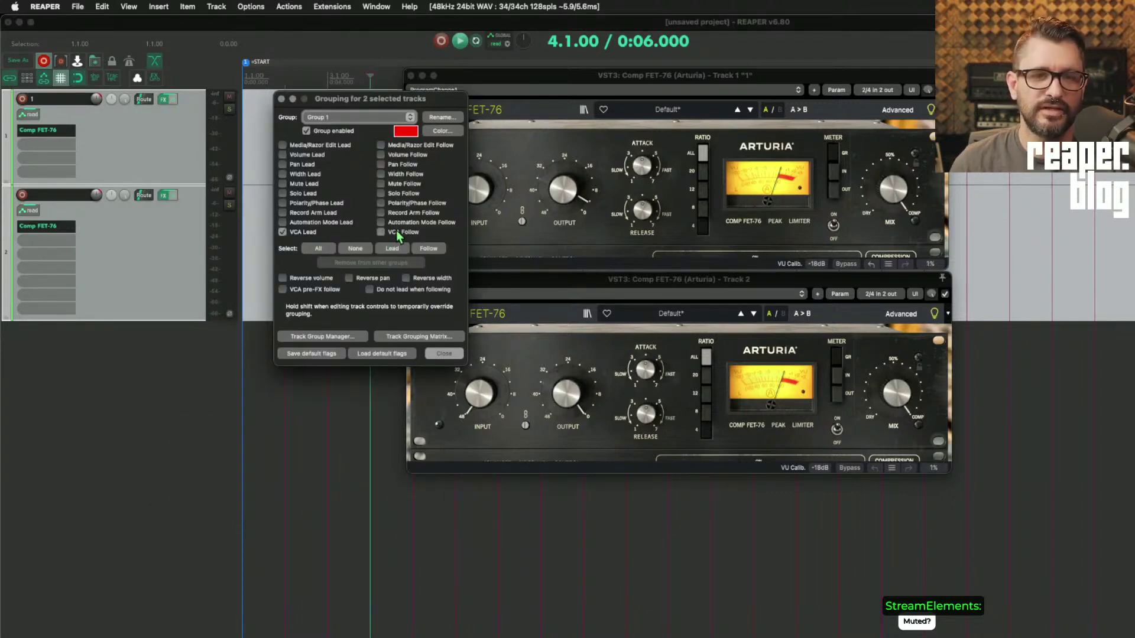
left_click(394, 231)
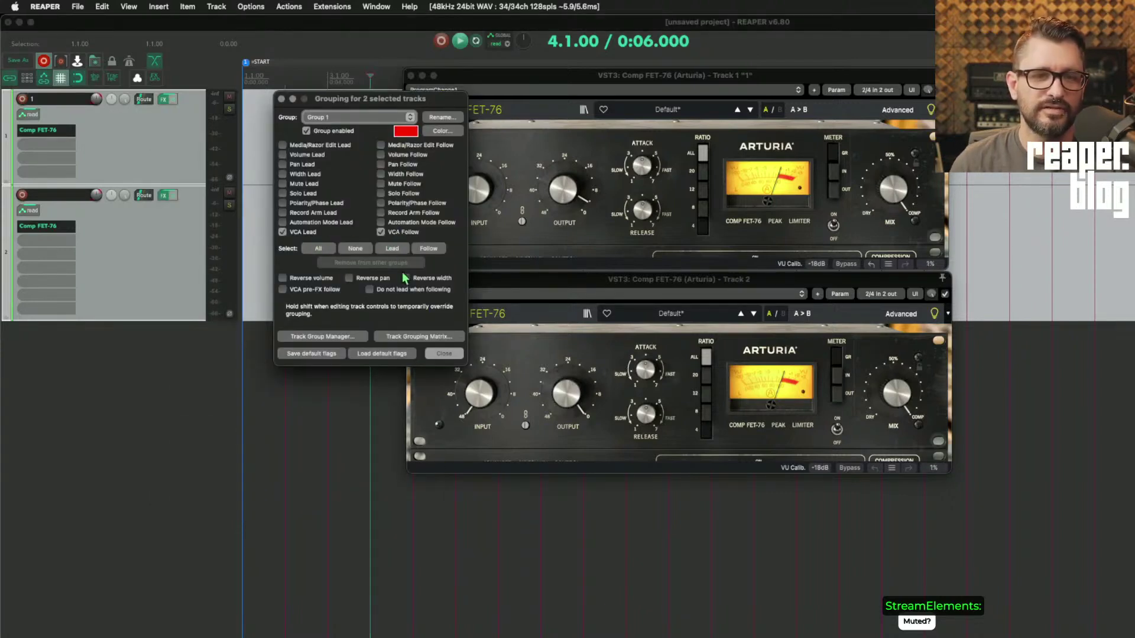
left_click(436, 355)
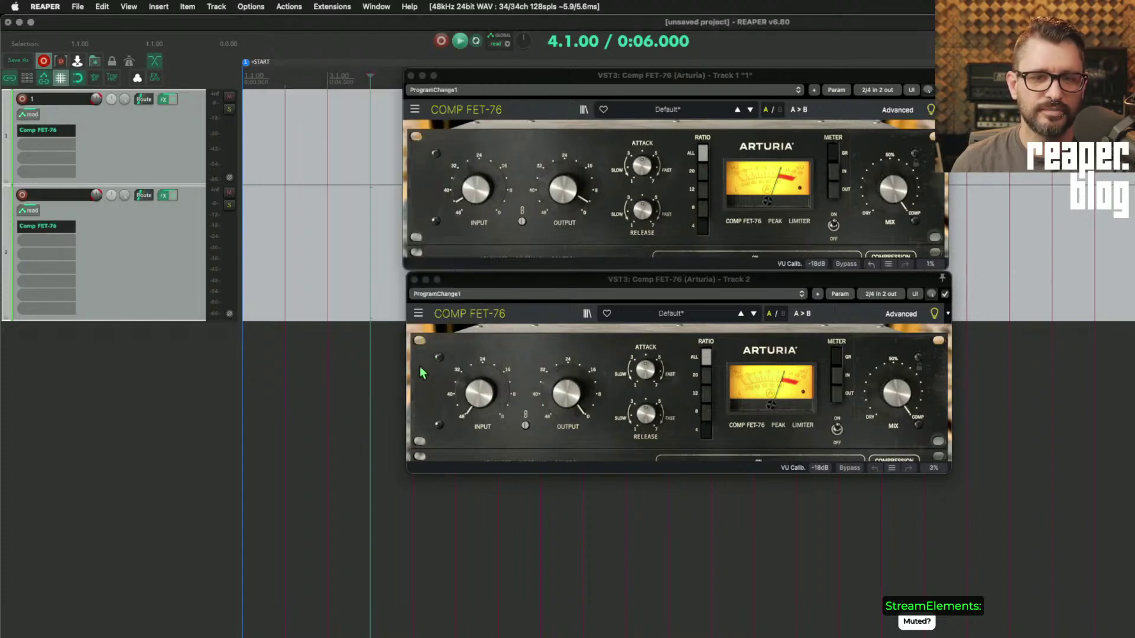
Start the FX Group script and raise the input gain on track 1's compressor to test the link.
left_click(155, 79)
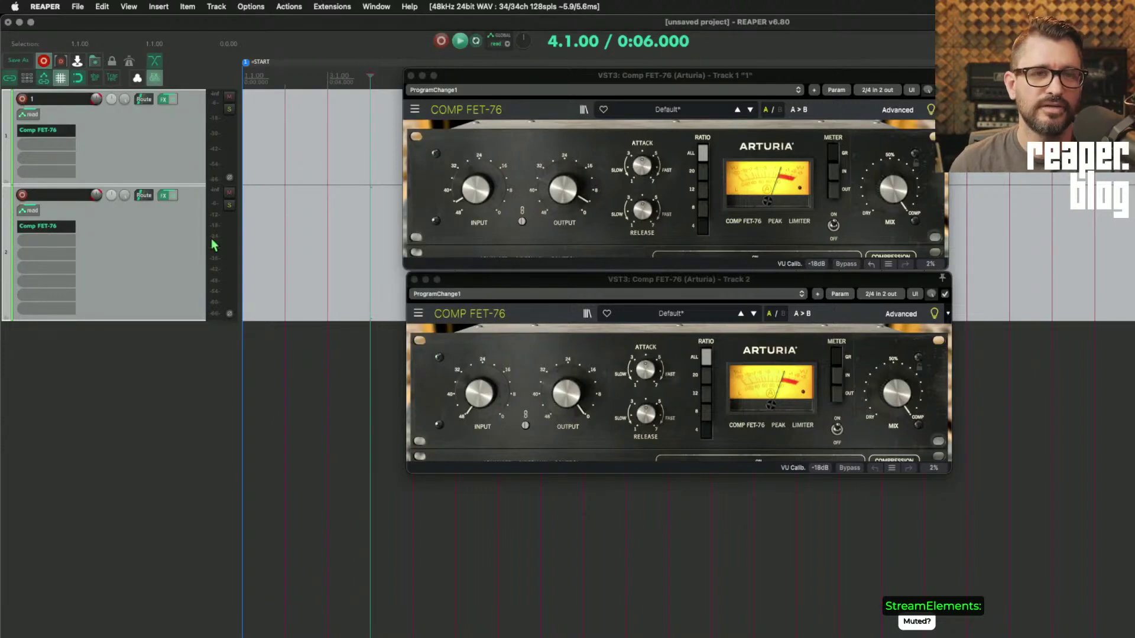
left_click(465, 191)
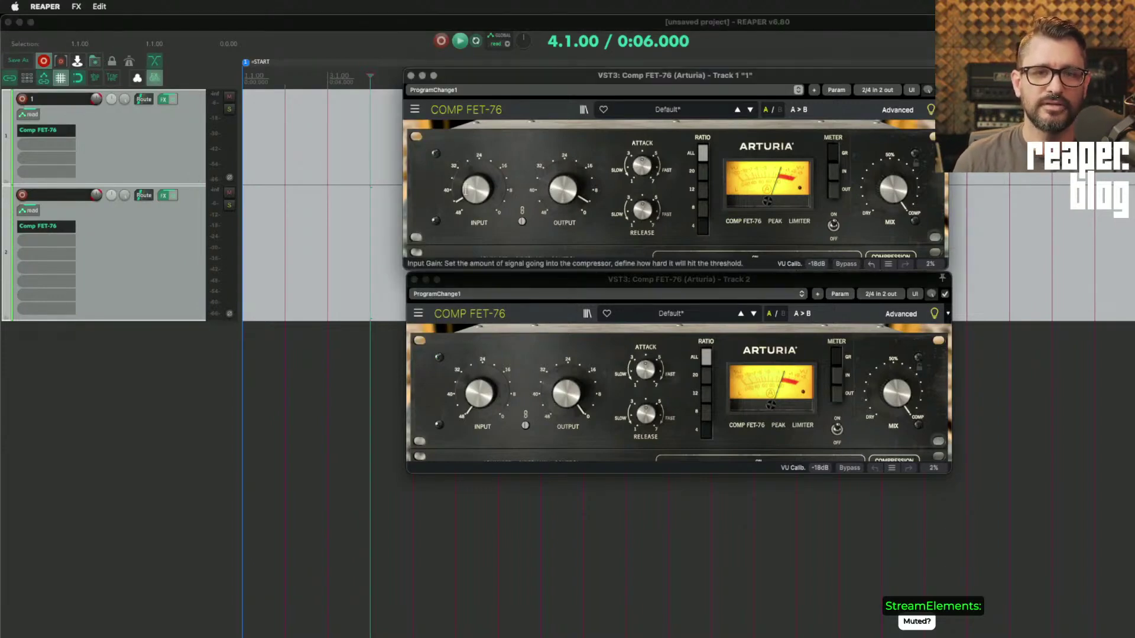
left_click_drag(466, 190, 469, 165)
left_click(180, 342)
left_click(195, 137)
left_click(168, 249)
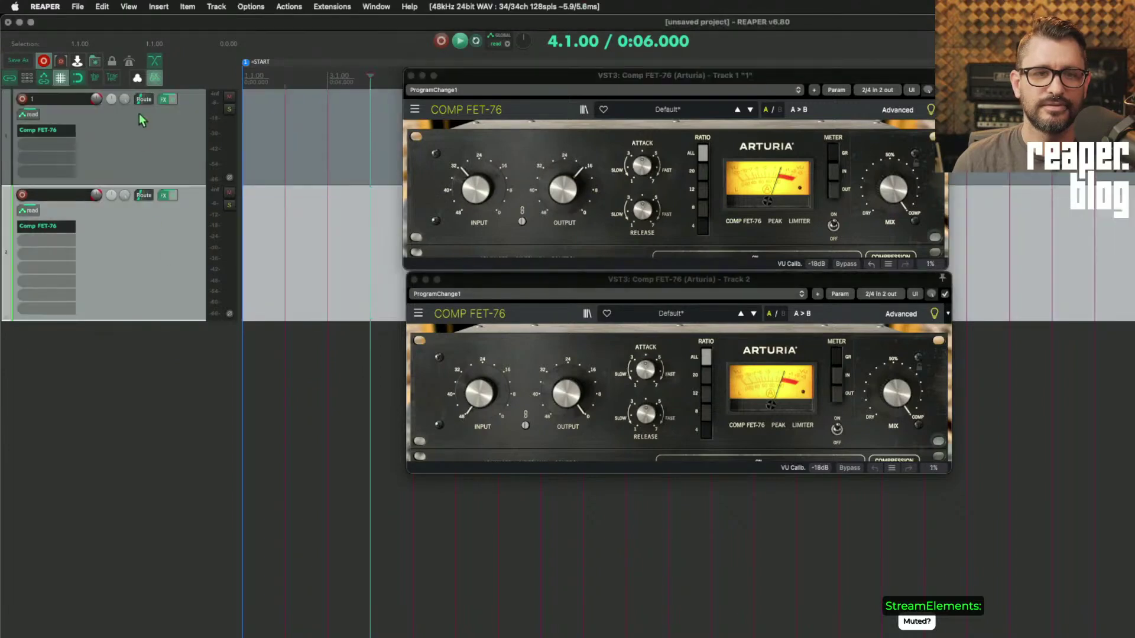
Leave the script running and adjust both compressors' gains and track 1's attack to test linking in both directions.
left_click(154, 78)
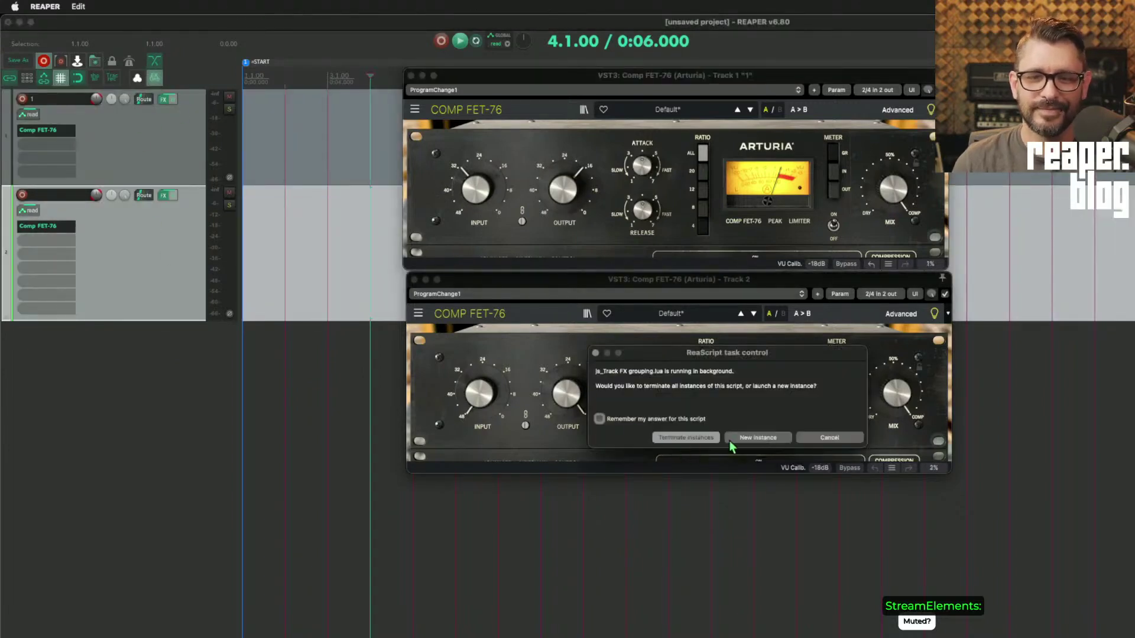
left_click(848, 442)
left_click(509, 183)
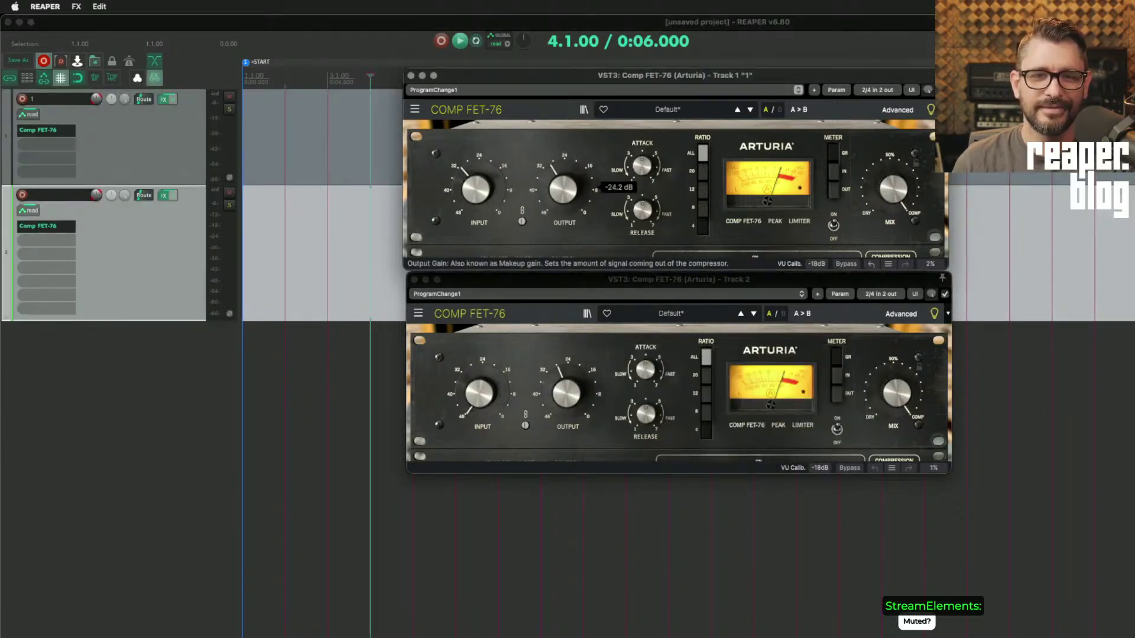
left_click_drag(488, 181, 487, 179)
left_click_drag(489, 390, 501, 426)
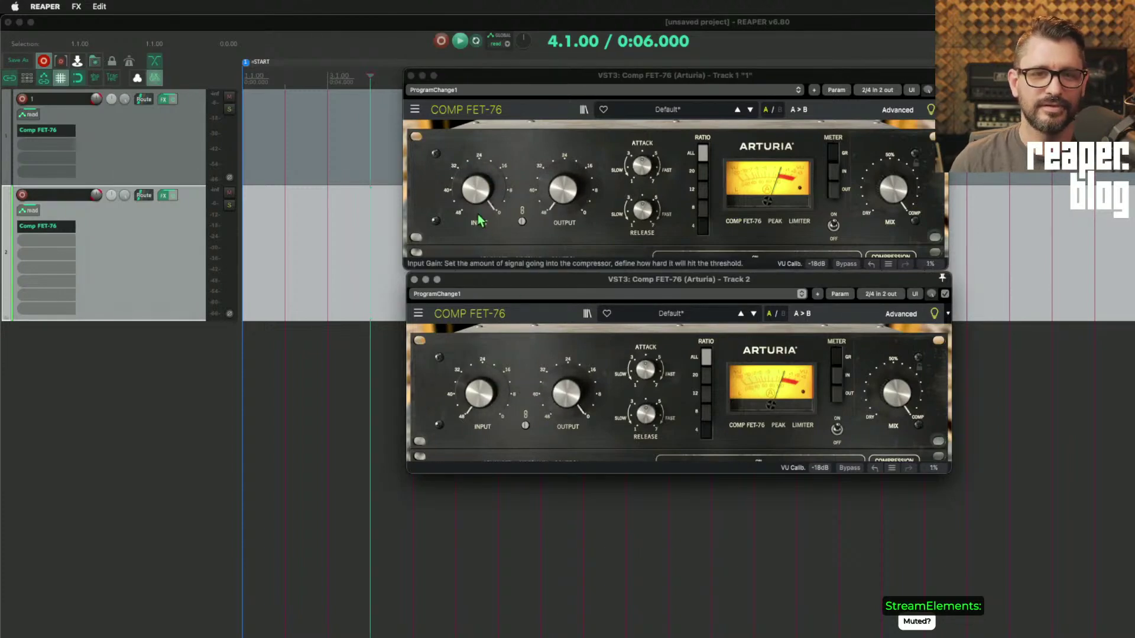
mouse_move(479, 395)
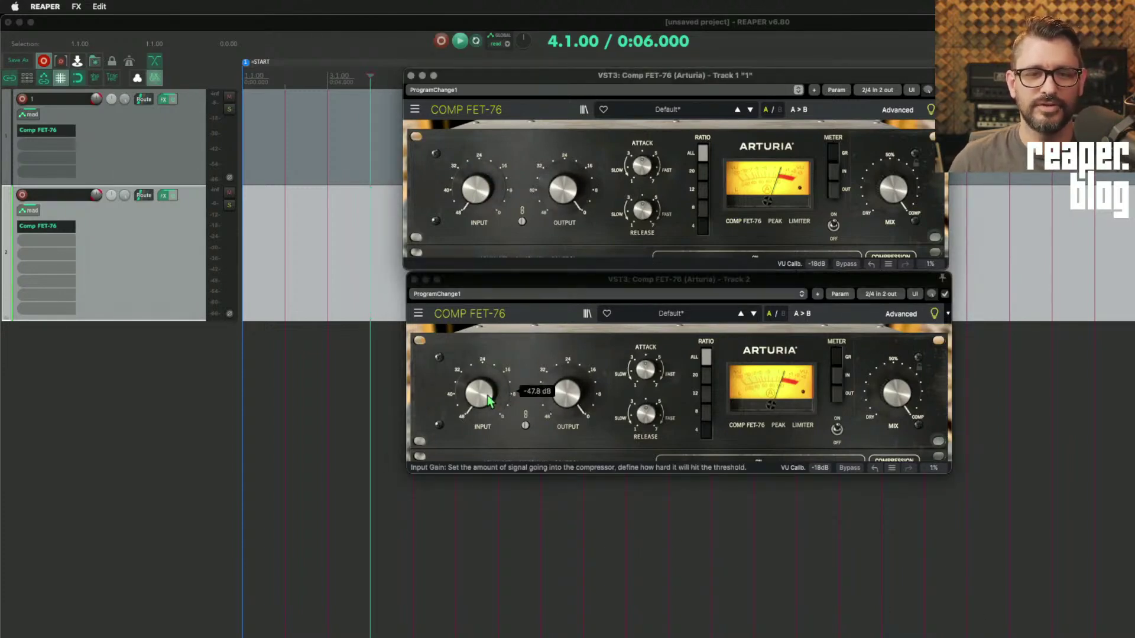
left_click_drag(488, 401, 488, 521)
scroll(489, 402, "up", 10)
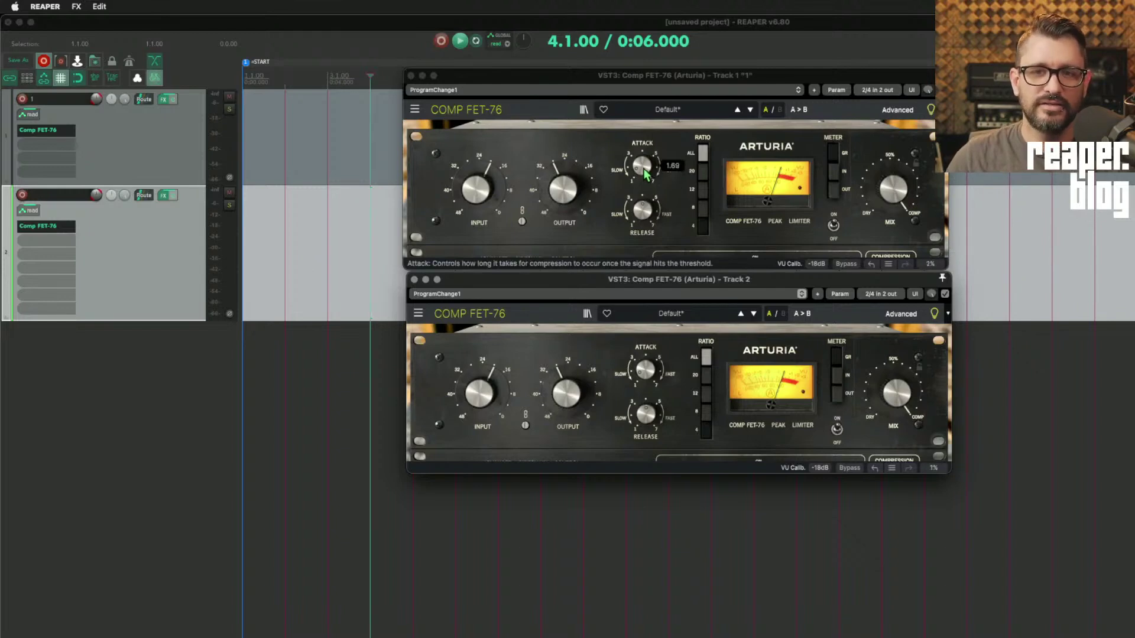
left_click_drag(646, 170, 651, 179)
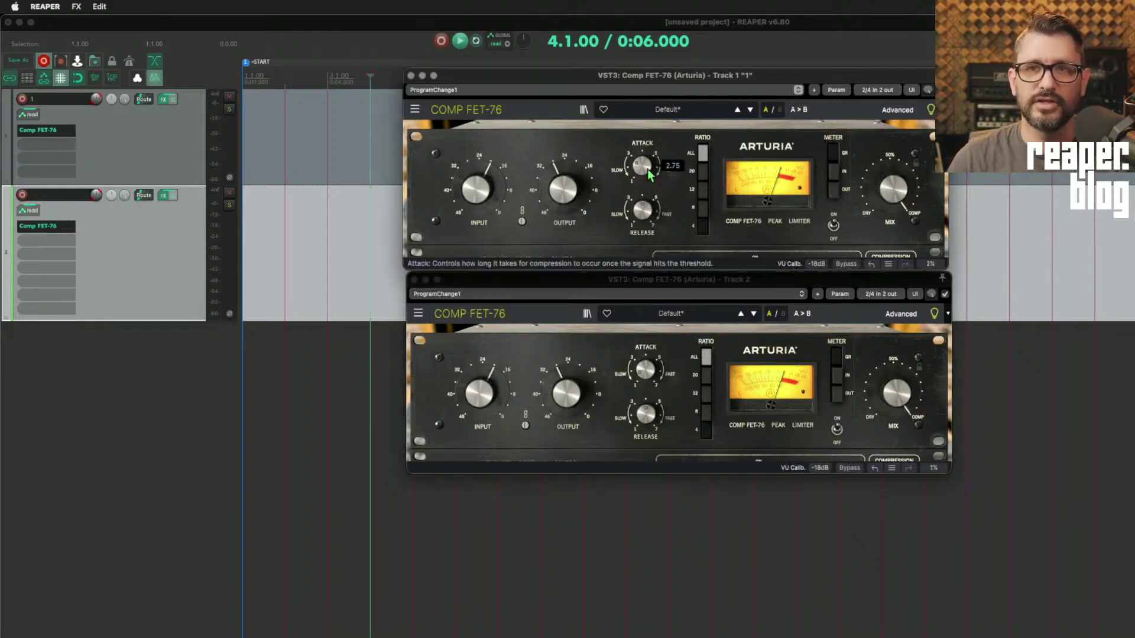
Sweep the input gain on track 1's compressor up and down, then reset the knob to its default.
mouse_move(480, 191)
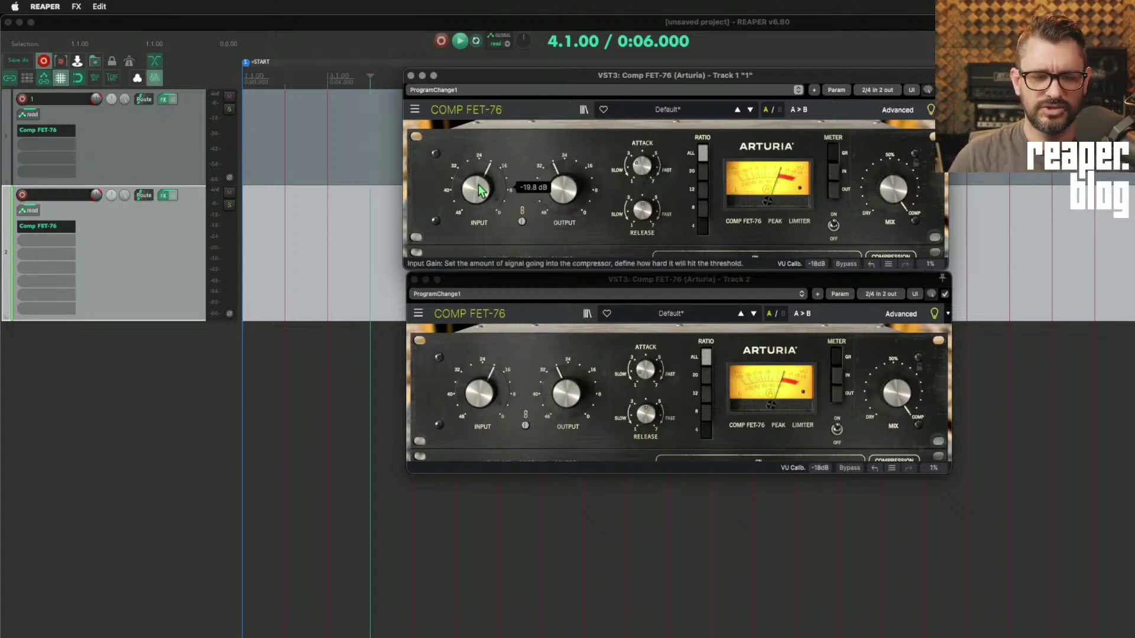
scroll(480, 190, "down", 6)
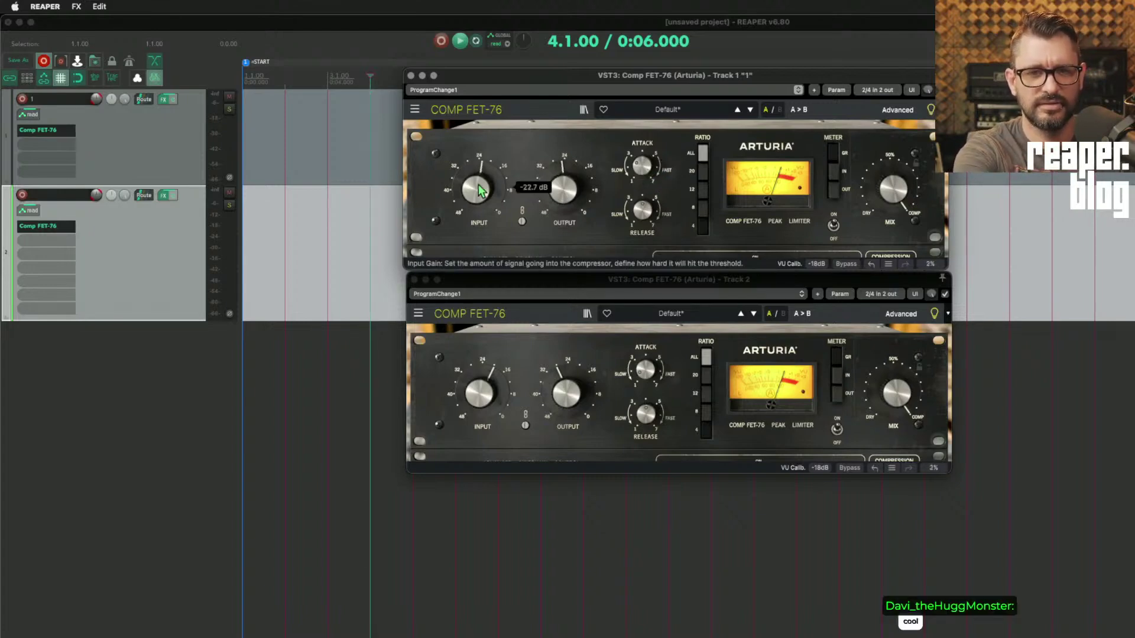
scroll(479, 191, "up", 3)
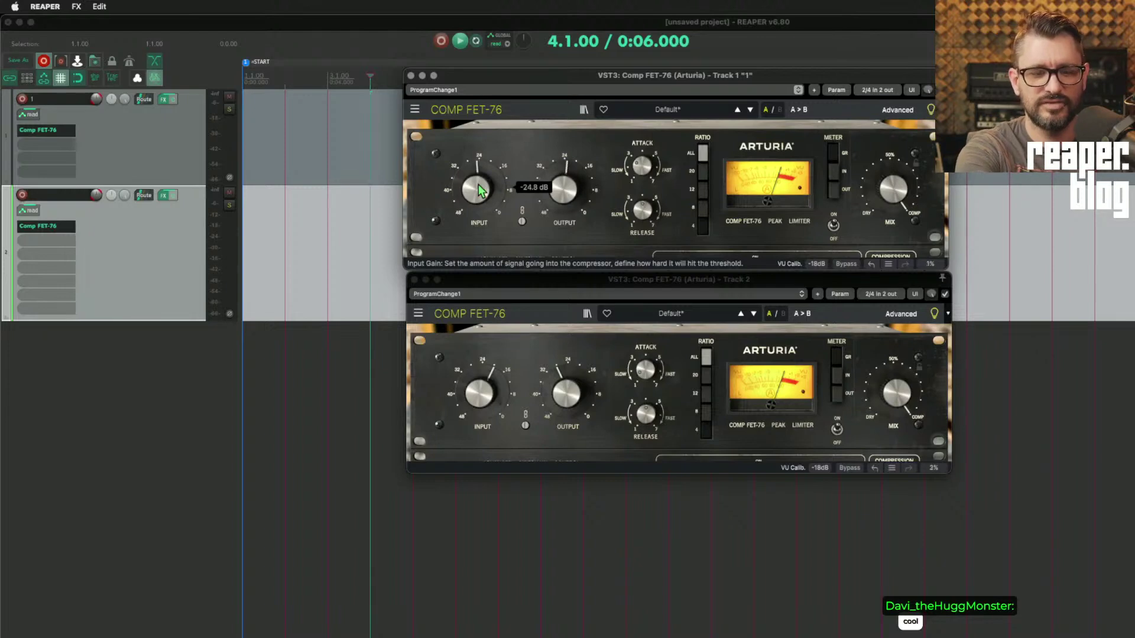
scroll(480, 190, "down", 4)
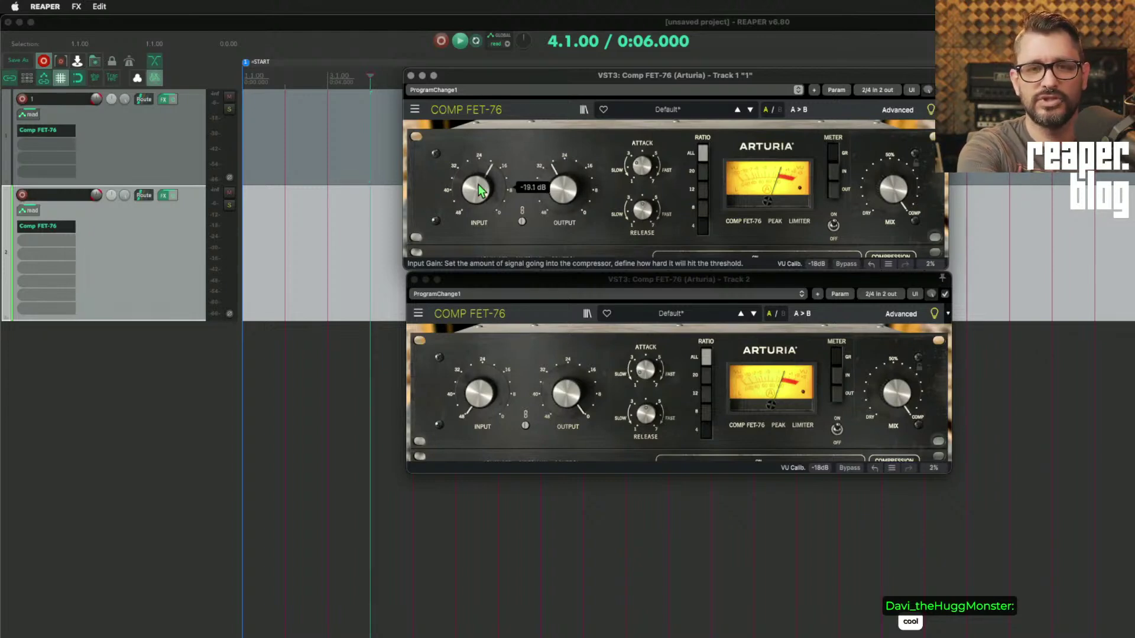
scroll(479, 190, "down", 10)
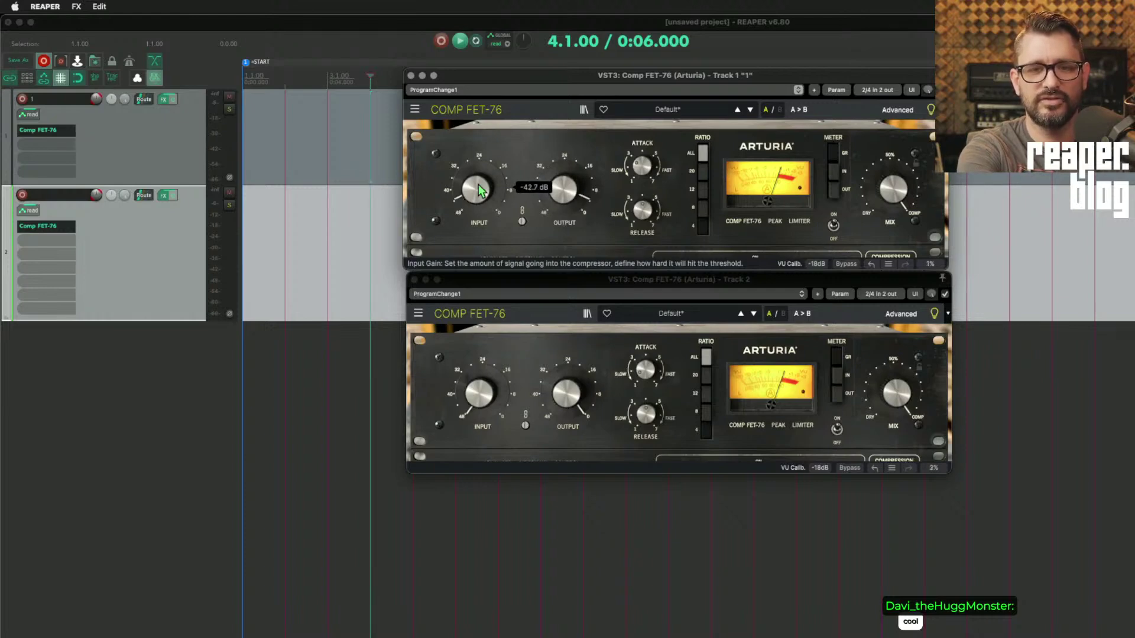
scroll(480, 190, "up", 15)
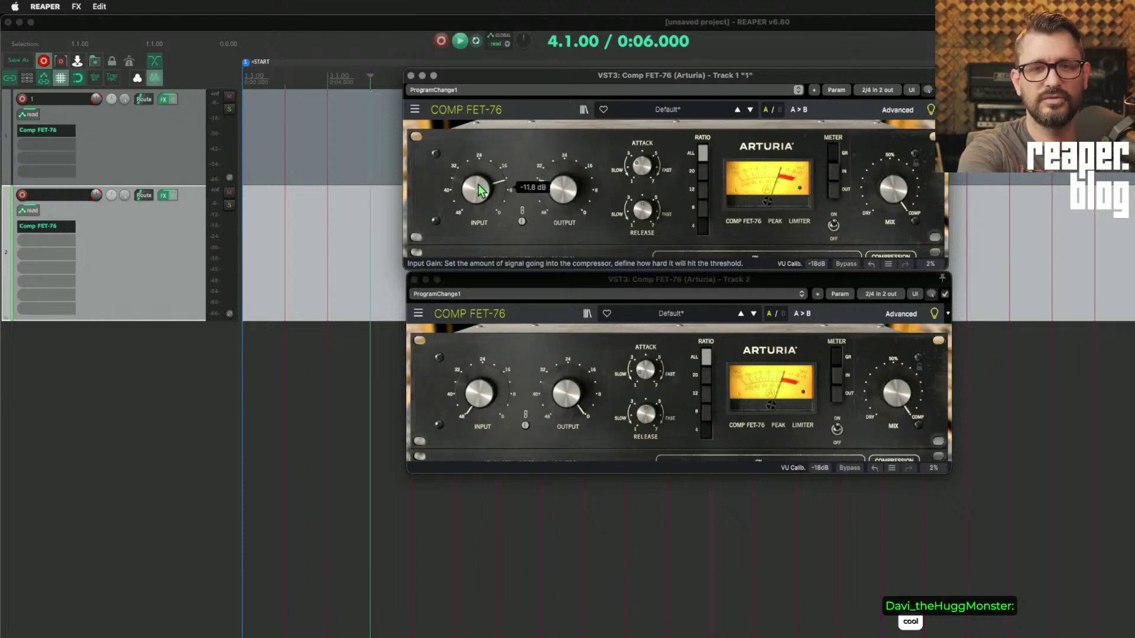
scroll(480, 191, "down", 12)
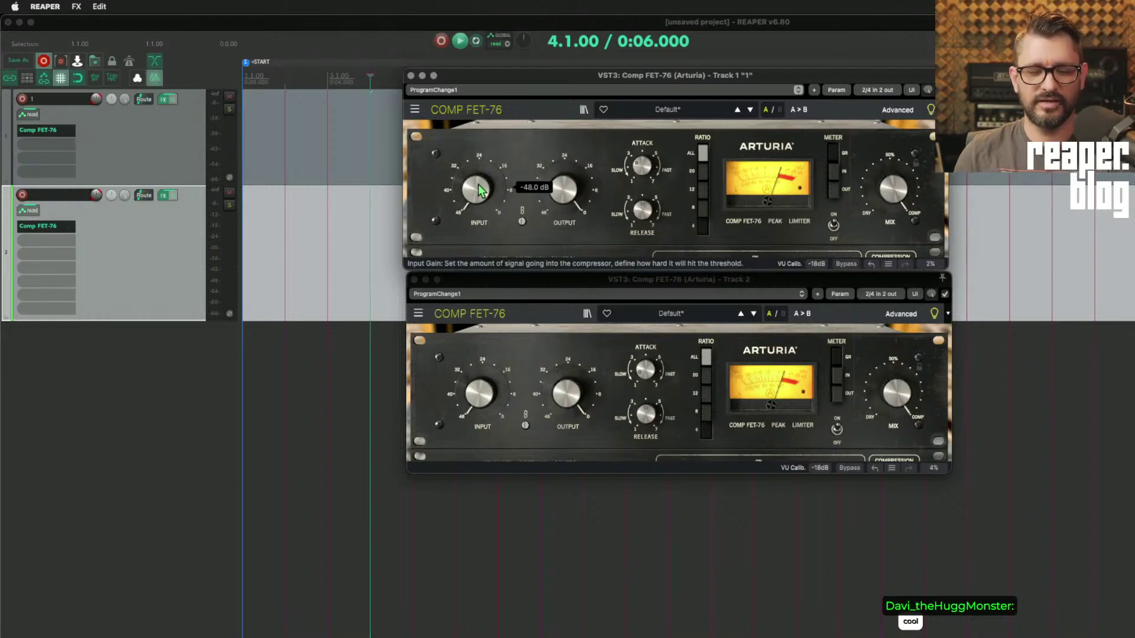
double_click(479, 191)
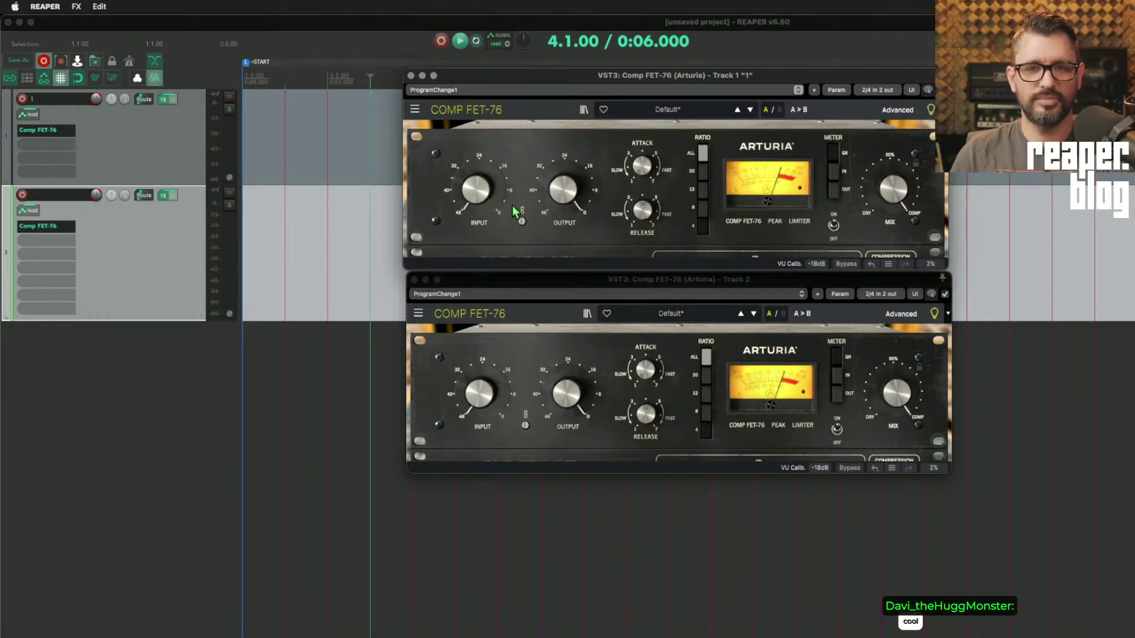
Search the FX browser for "filter" and add kHs Filter (Kilohearts) after the compressor on track 1.
left_click(143, 158)
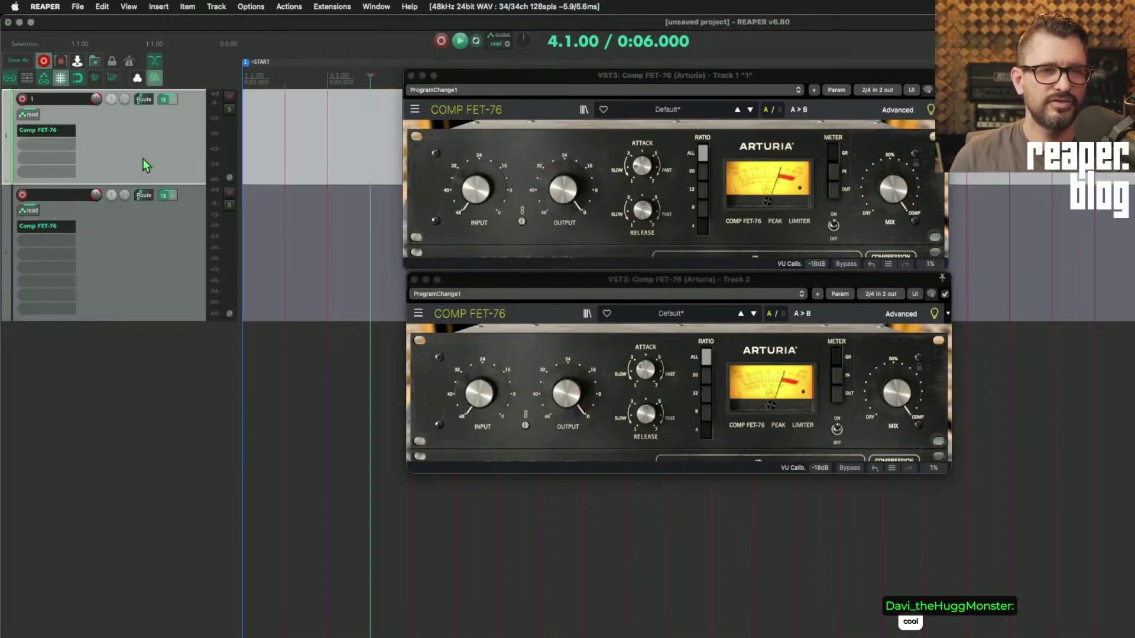
double_click(70, 146)
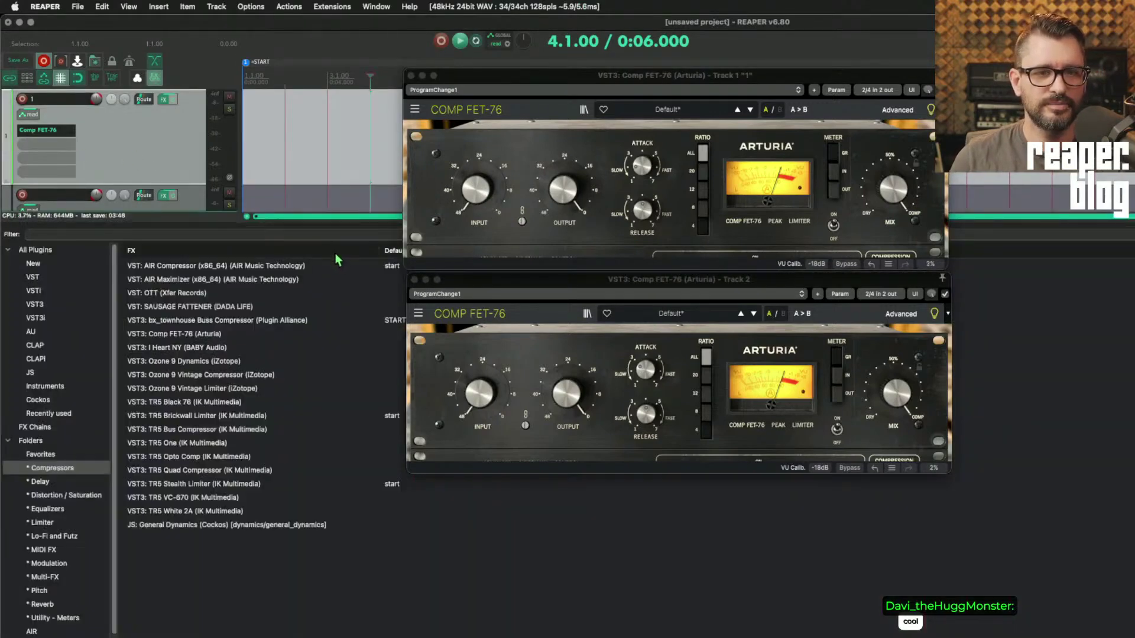
type("filter")
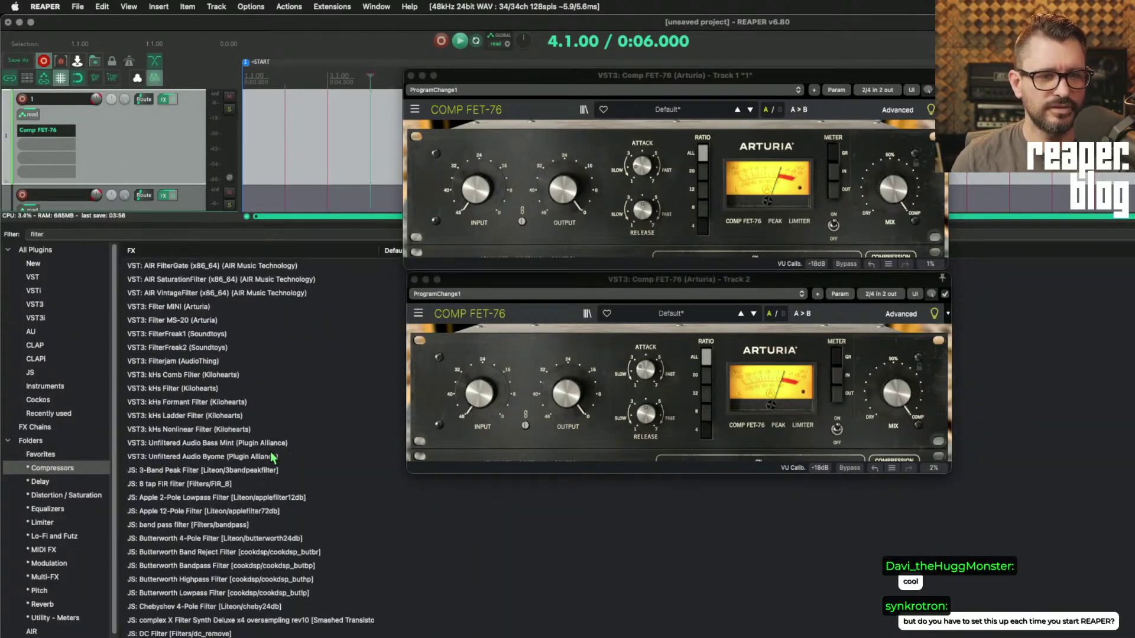
left_click(191, 389)
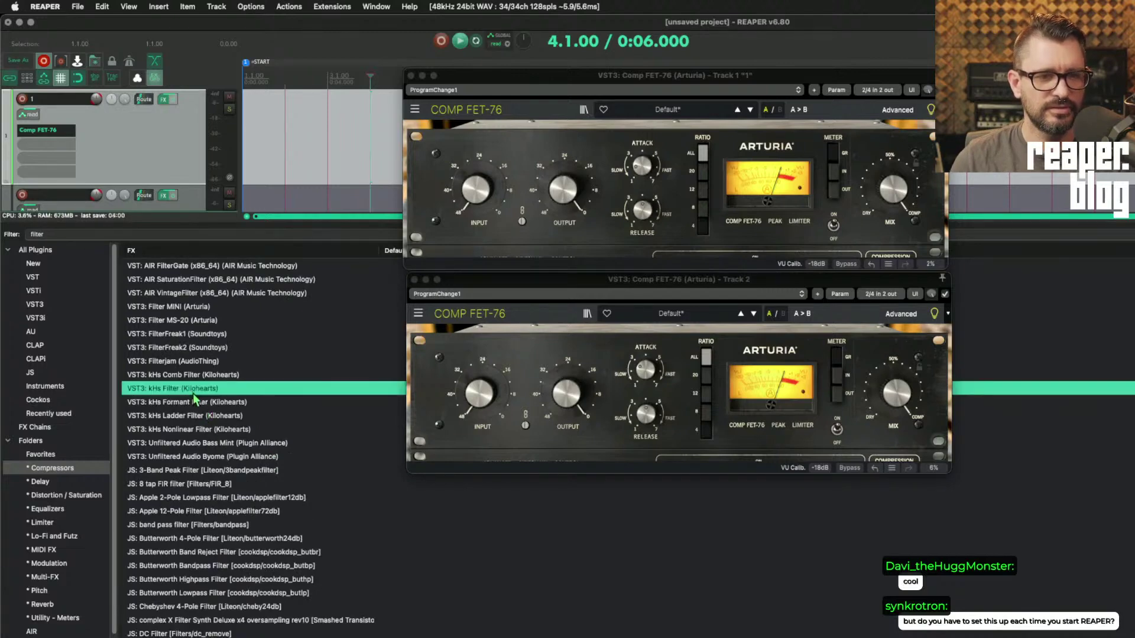
double_click(192, 389)
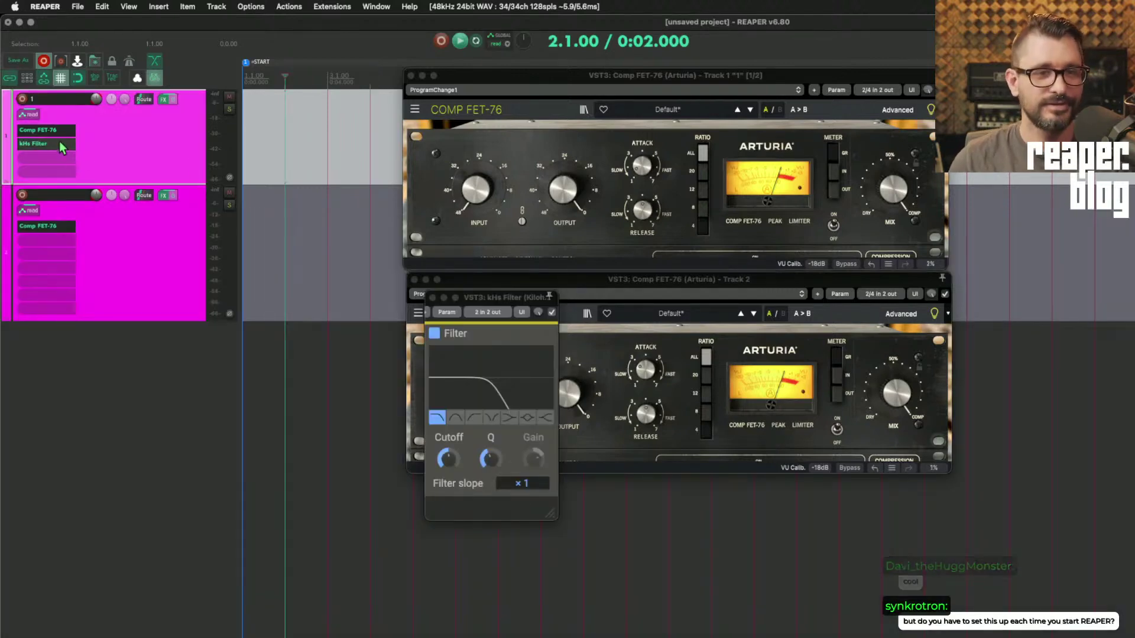
Copy kHs Filter from track 1 to track 2 and arrange both filter windows side by side.
left_click_drag(59, 142, 46, 251)
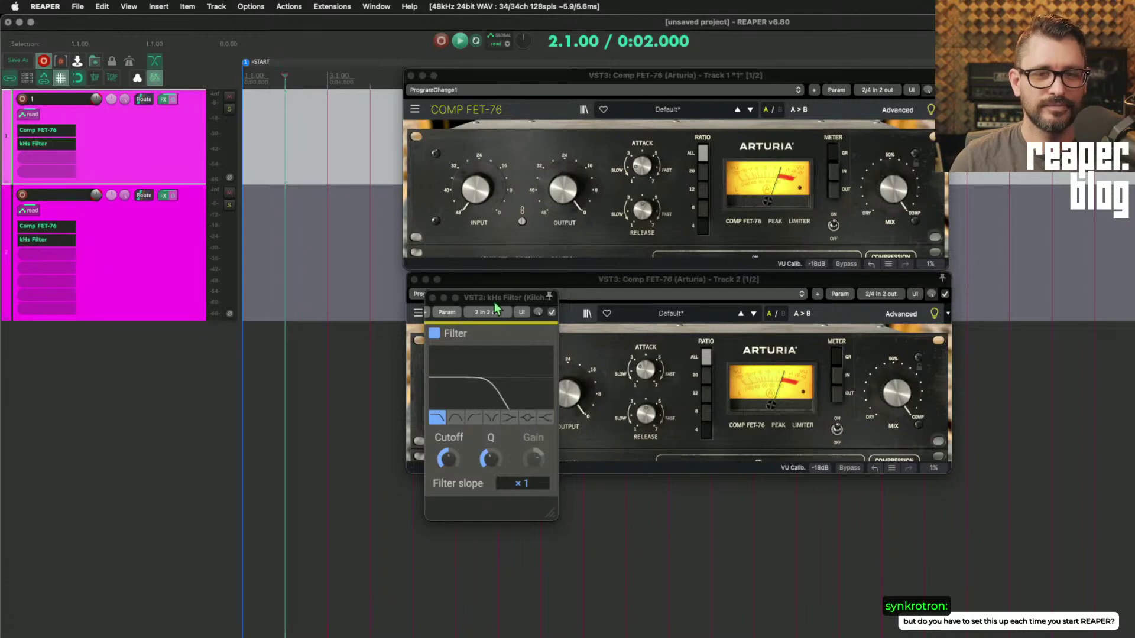
left_click_drag(495, 299, 453, 87)
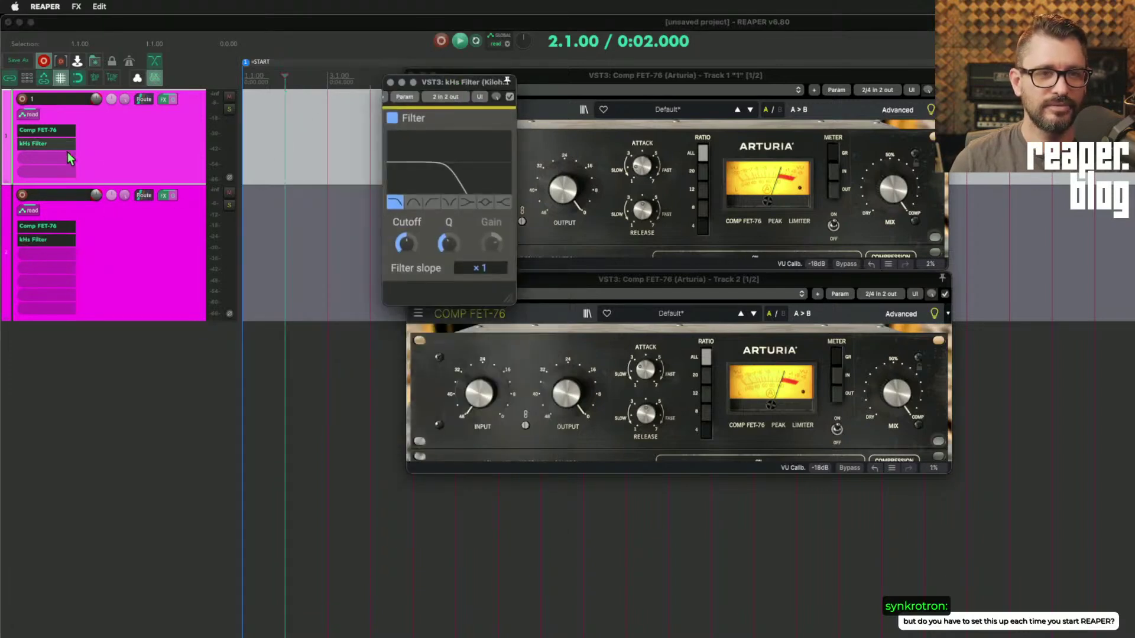
left_click(40, 243)
left_click_drag(497, 297, 594, 84)
mouse_move(891, 188)
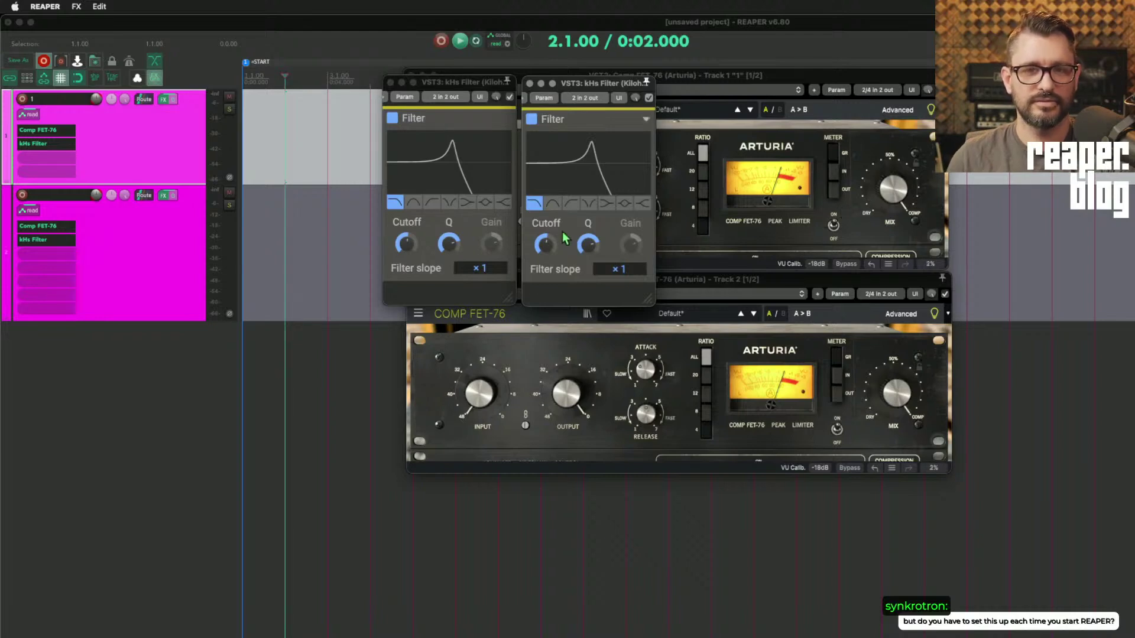
Test the link by switching filter types on both kHs Filter instances, finishing with High pass on track 2's filter.
left_click(559, 206)
left_click(590, 203)
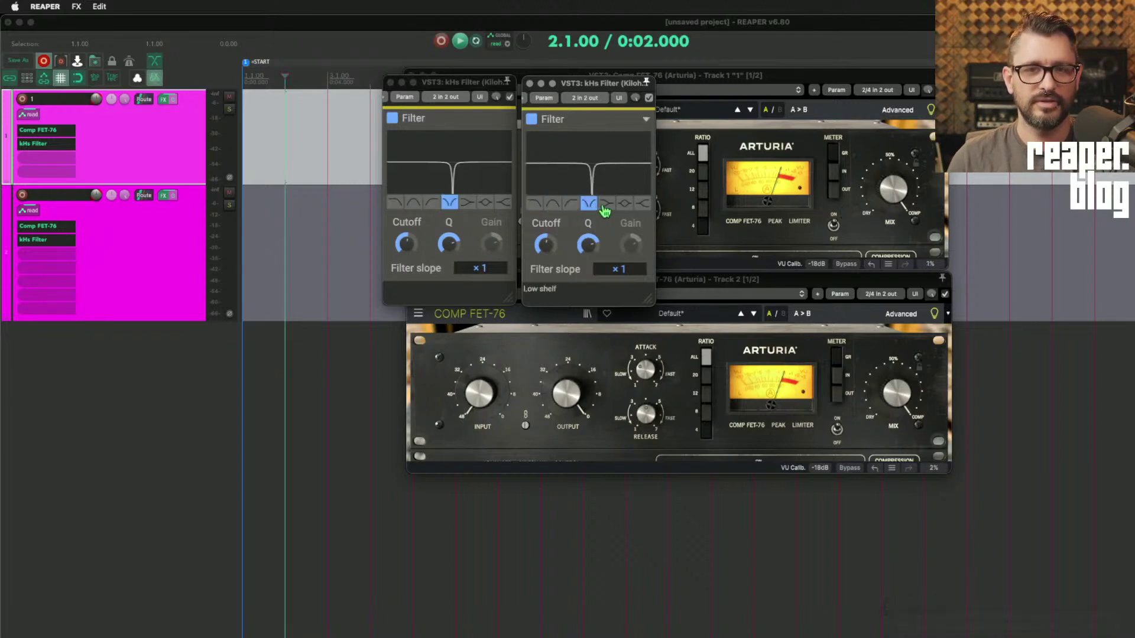
left_click(605, 205)
left_click(432, 203)
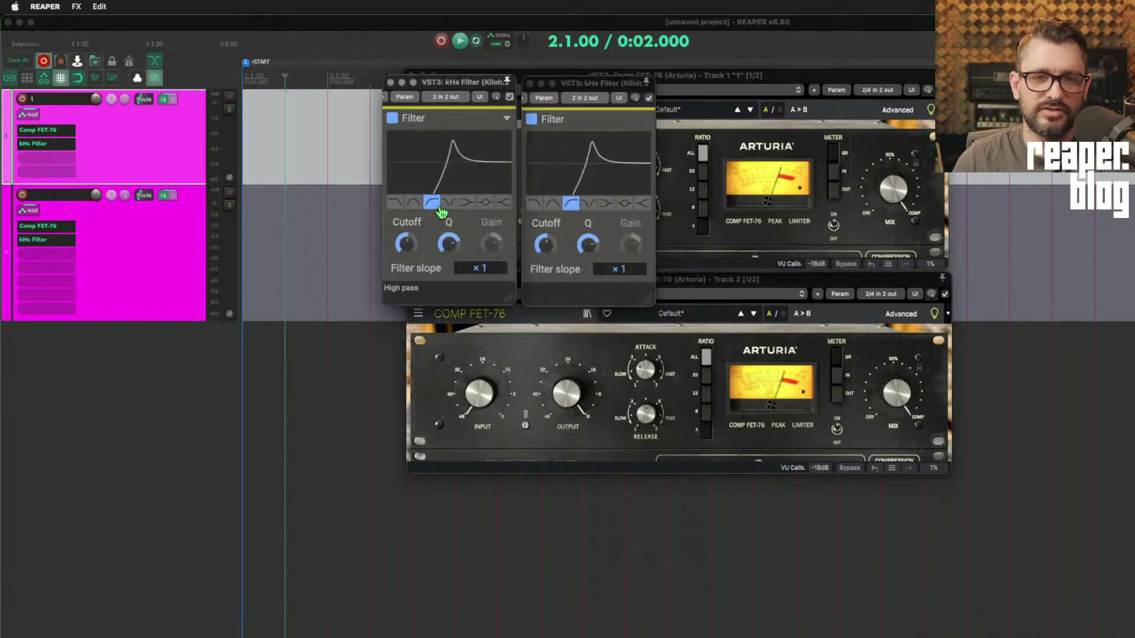
left_click(413, 204)
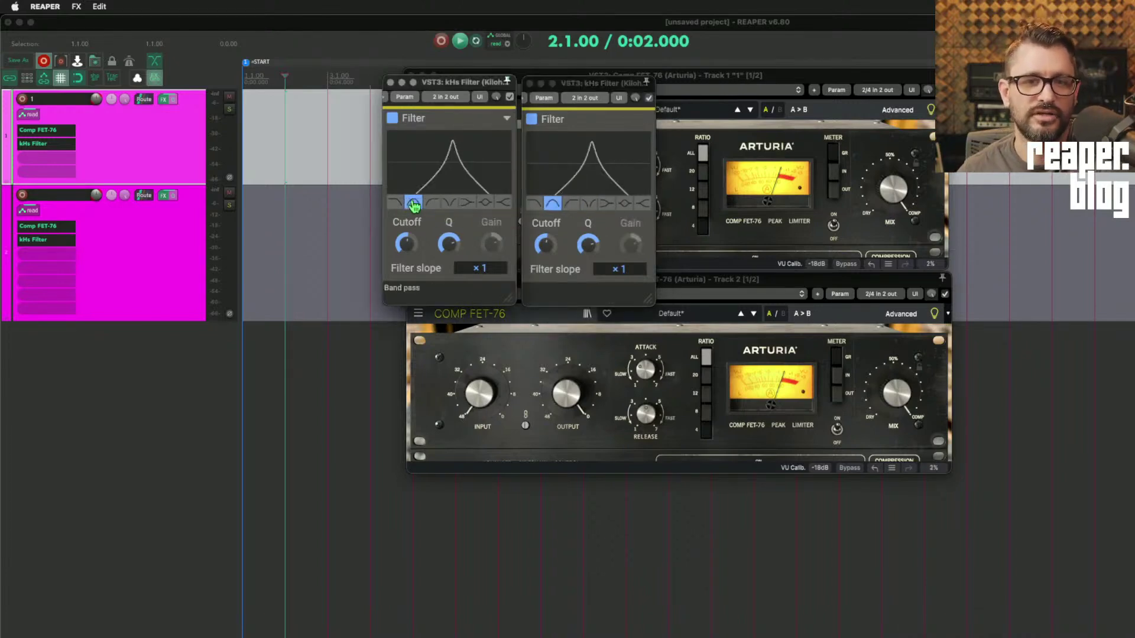
left_click(396, 204)
left_click(571, 203)
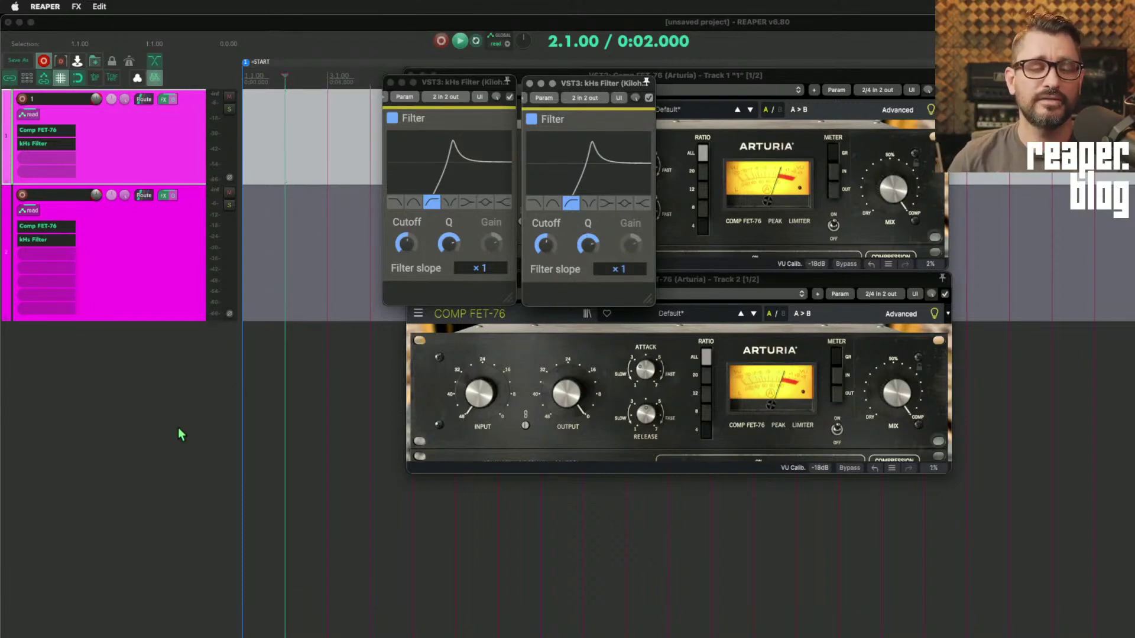
Delete all tracks in the project and terminate the running instances of js_Track FX grouping.lua.
left_click(160, 407)
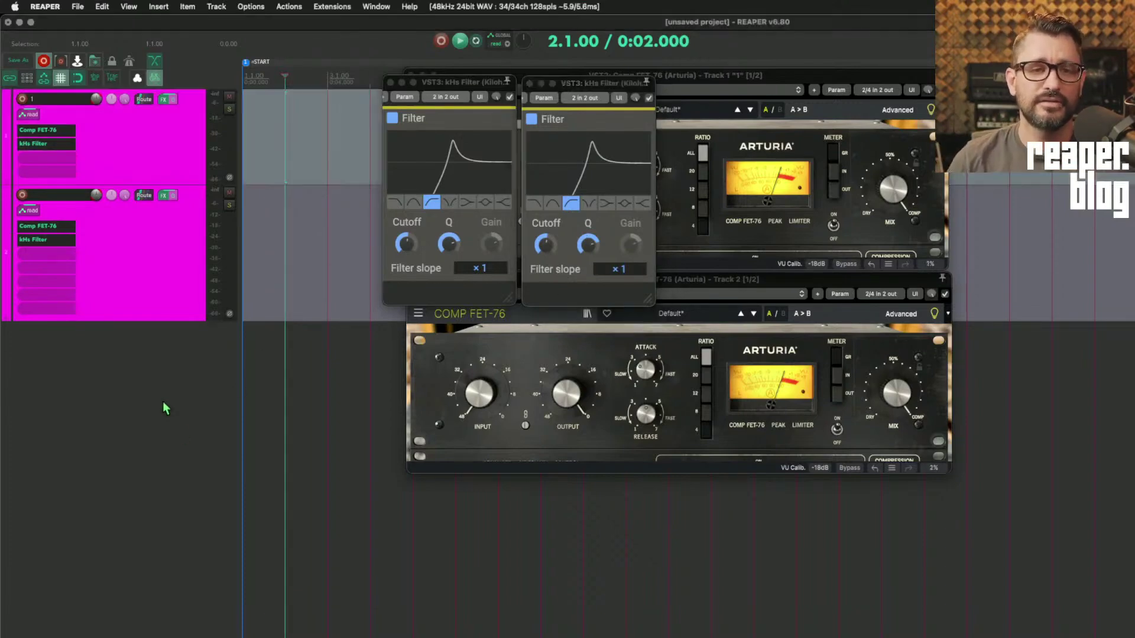
left_click(155, 82)
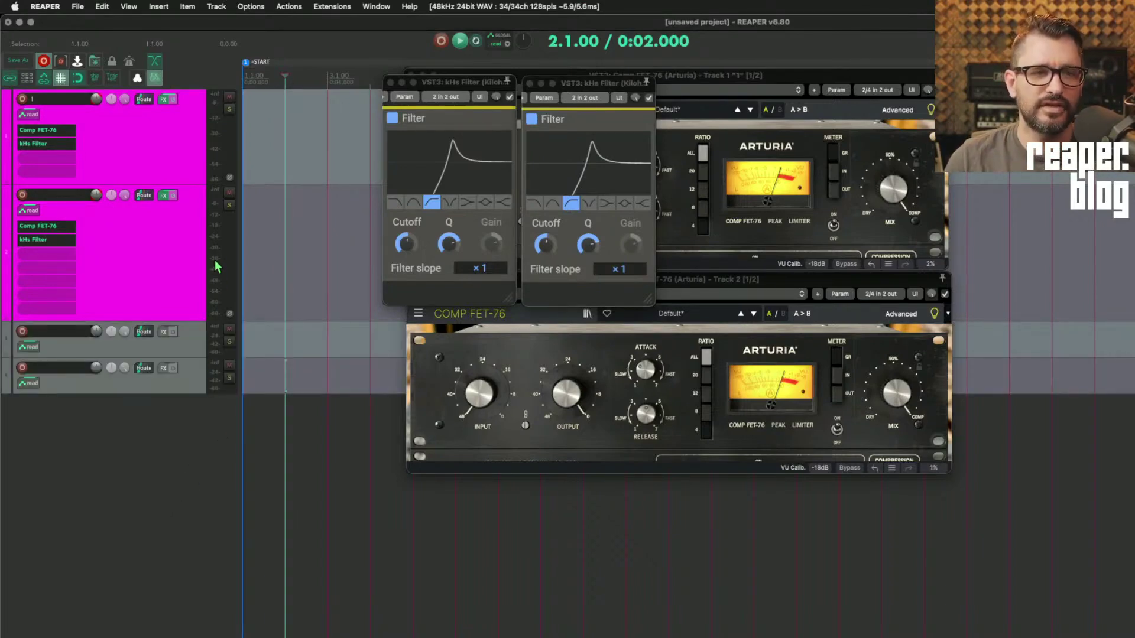
left_click(147, 269)
key("super+a")
key("Delete")
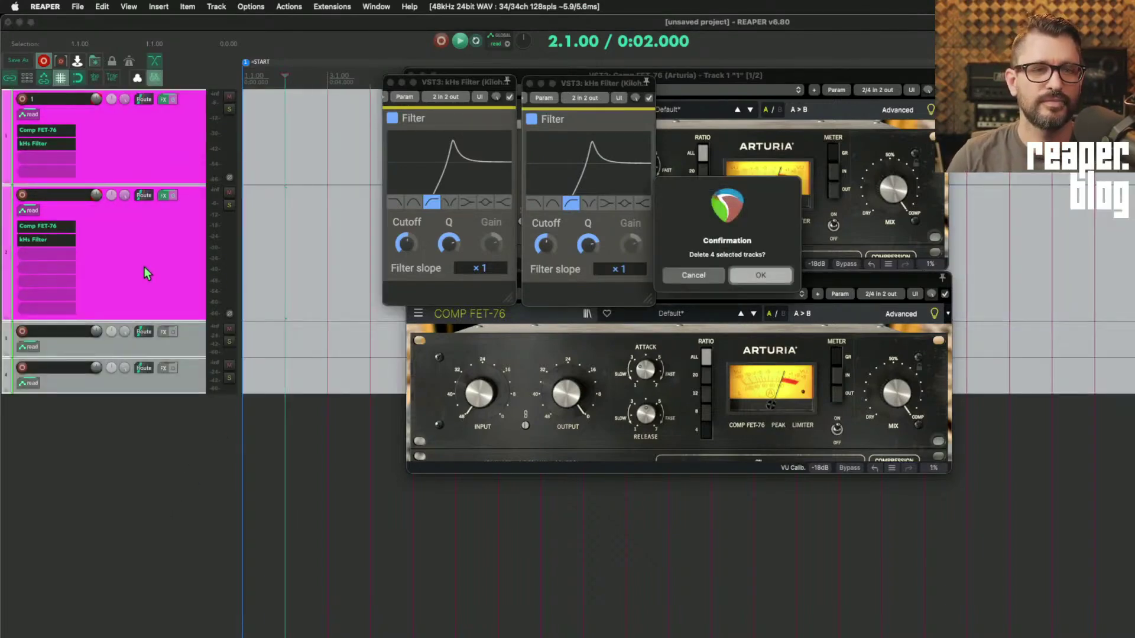
key("Return")
left_click(154, 78)
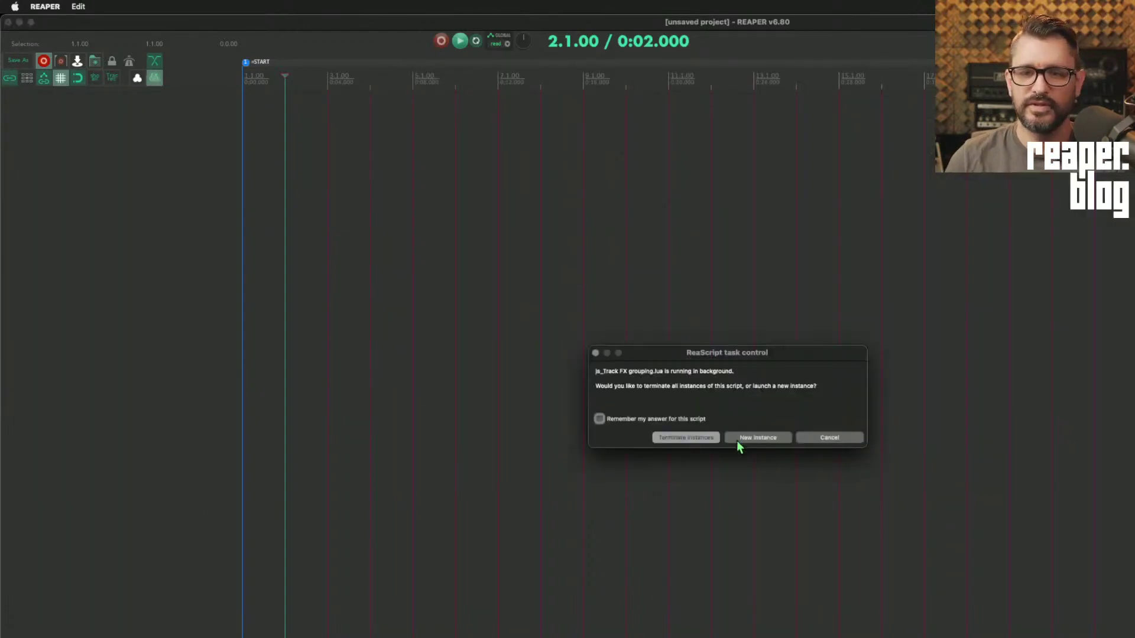
left_click(713, 439)
Add two new empty tracks and select both of them.
double_click(117, 137)
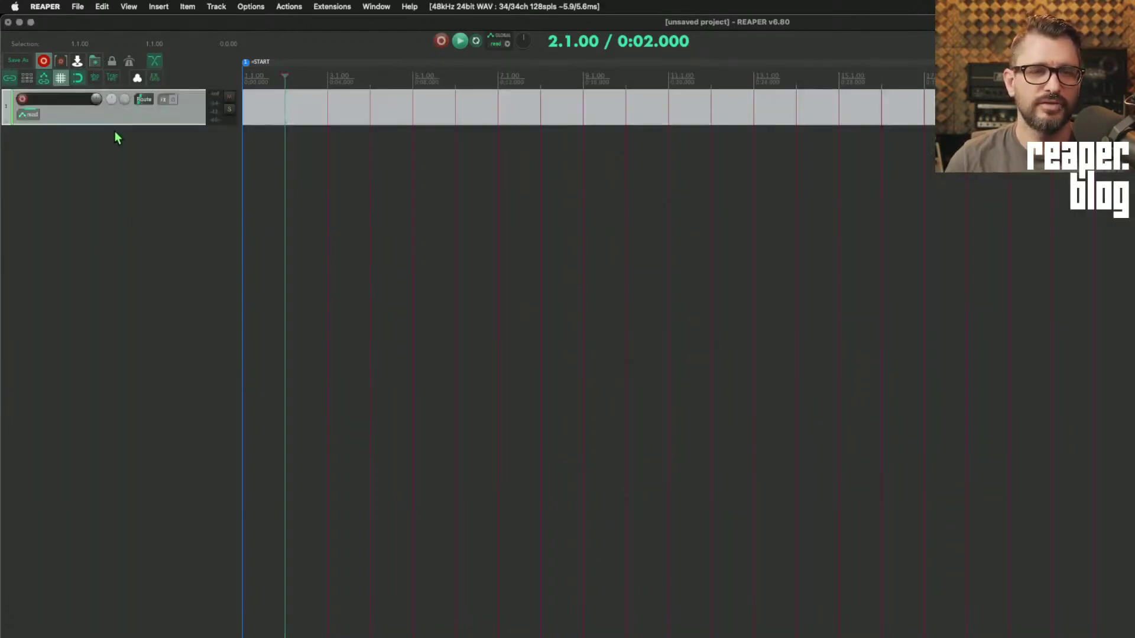
left_click(135, 271)
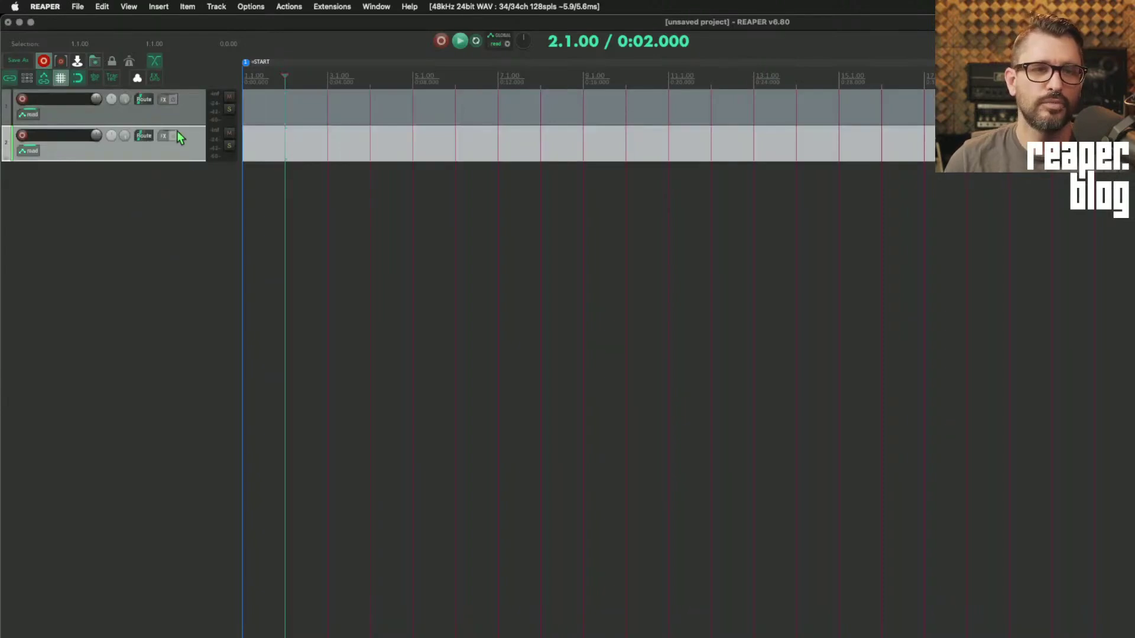
left_click(188, 106)
left_click(185, 156, "shift")
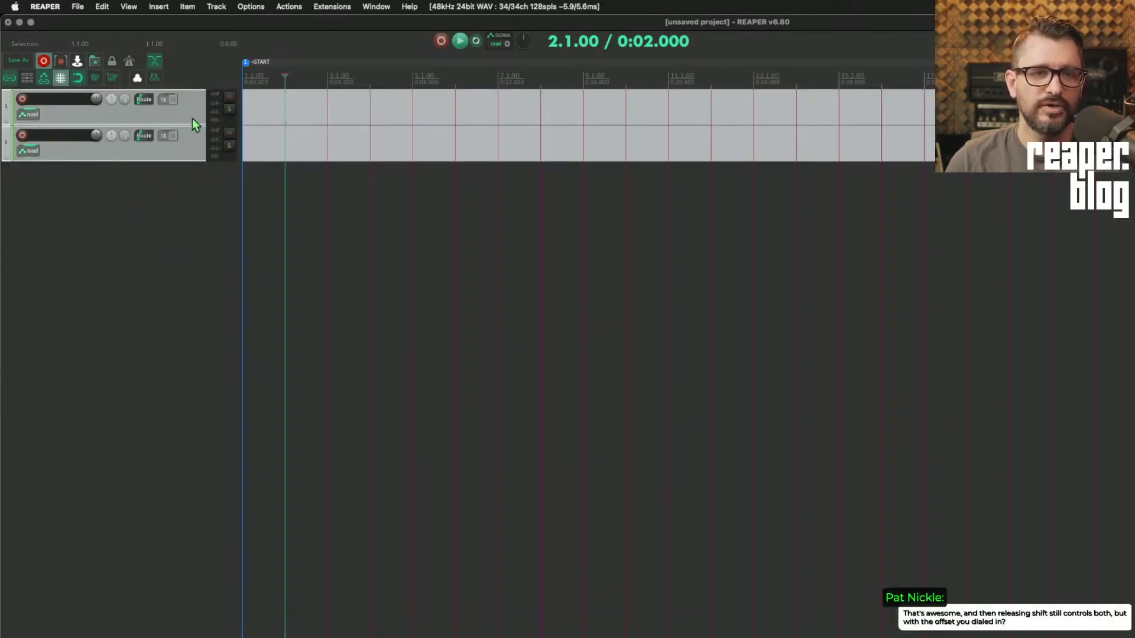
Enable VCA Lead and VCA Follow for the two selected tracks in Group 1's track grouping parameters.
right_click(195, 124)
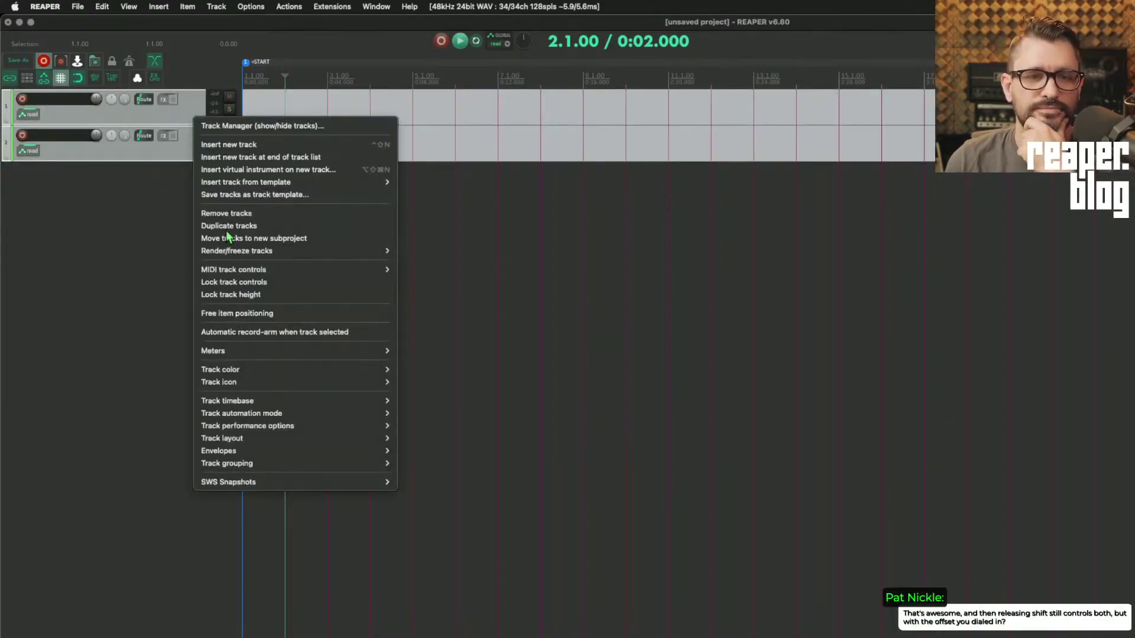
mouse_move(303, 463)
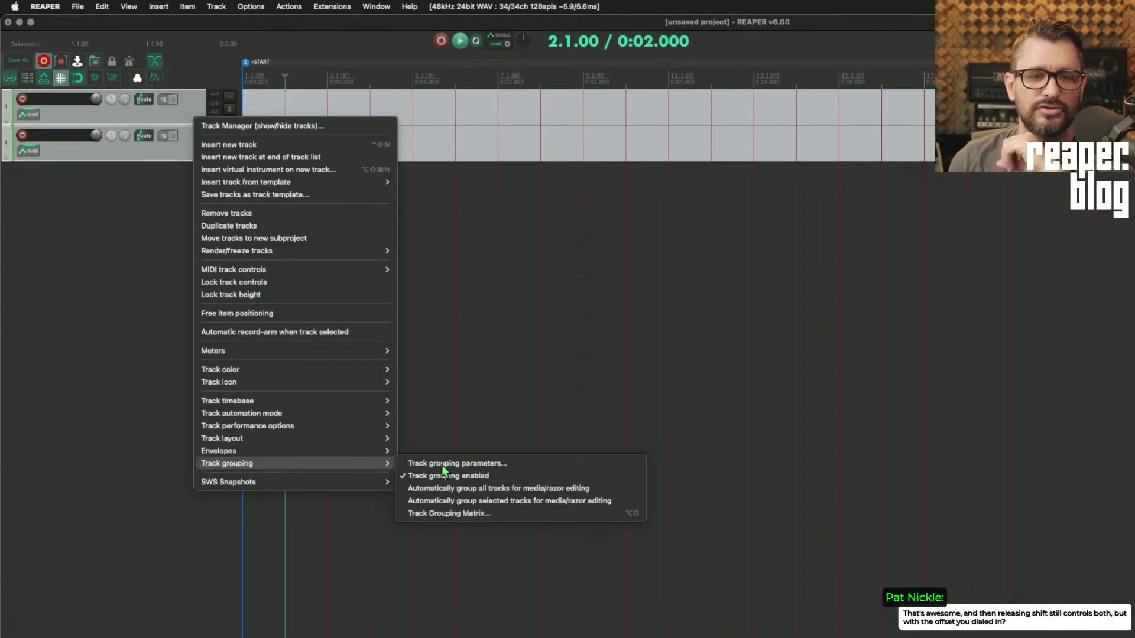
left_click(442, 464)
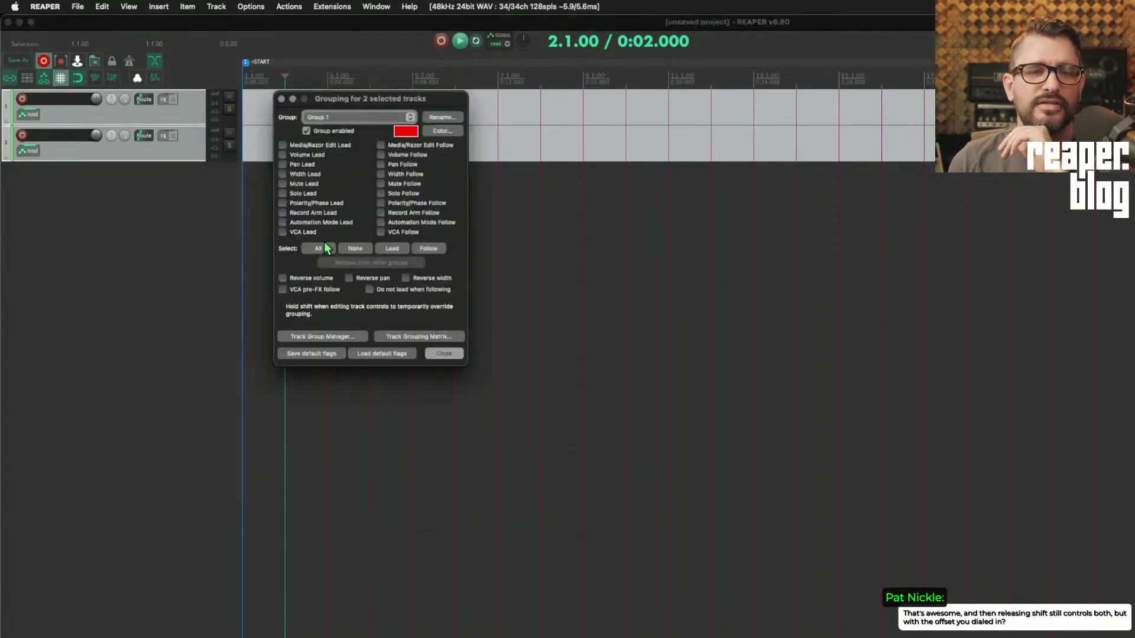
left_click(306, 233)
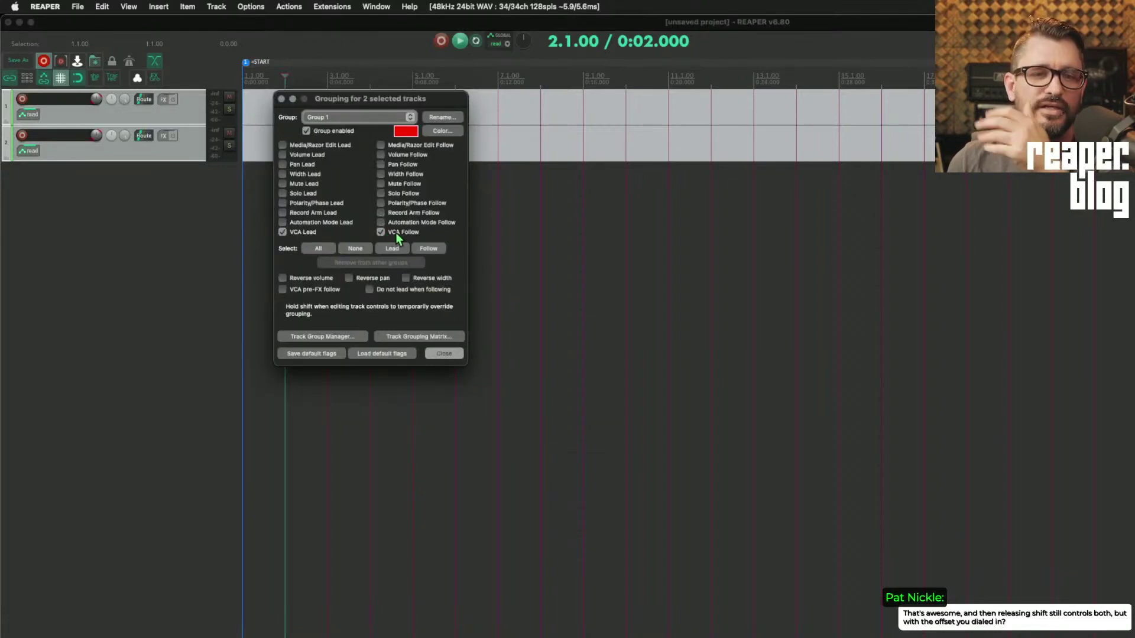
left_click(380, 233)
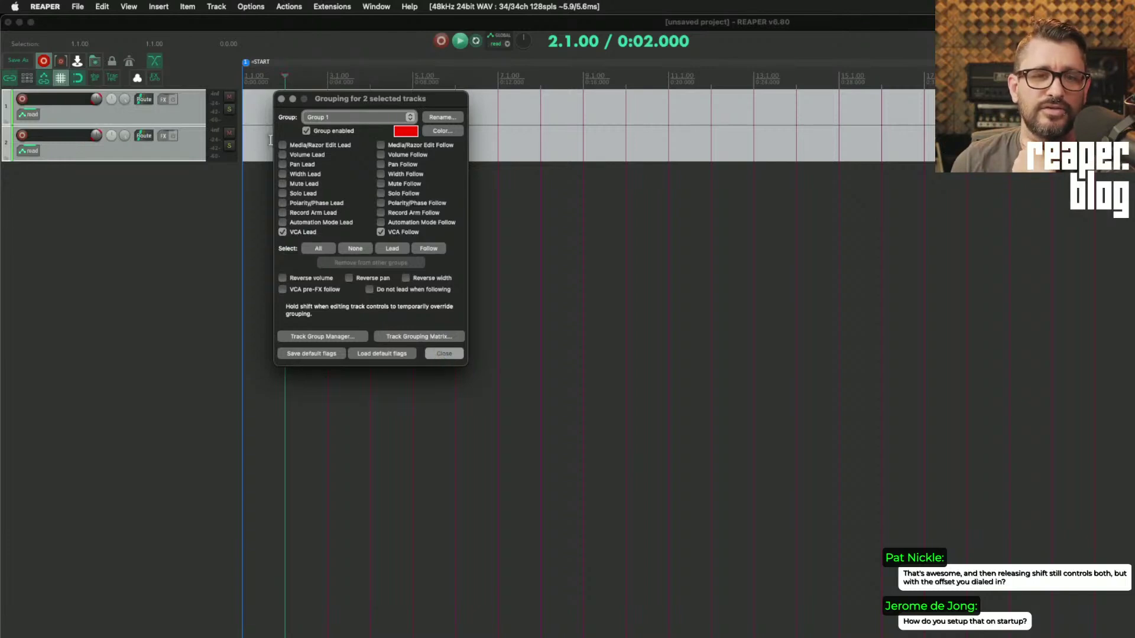
left_click(443, 354)
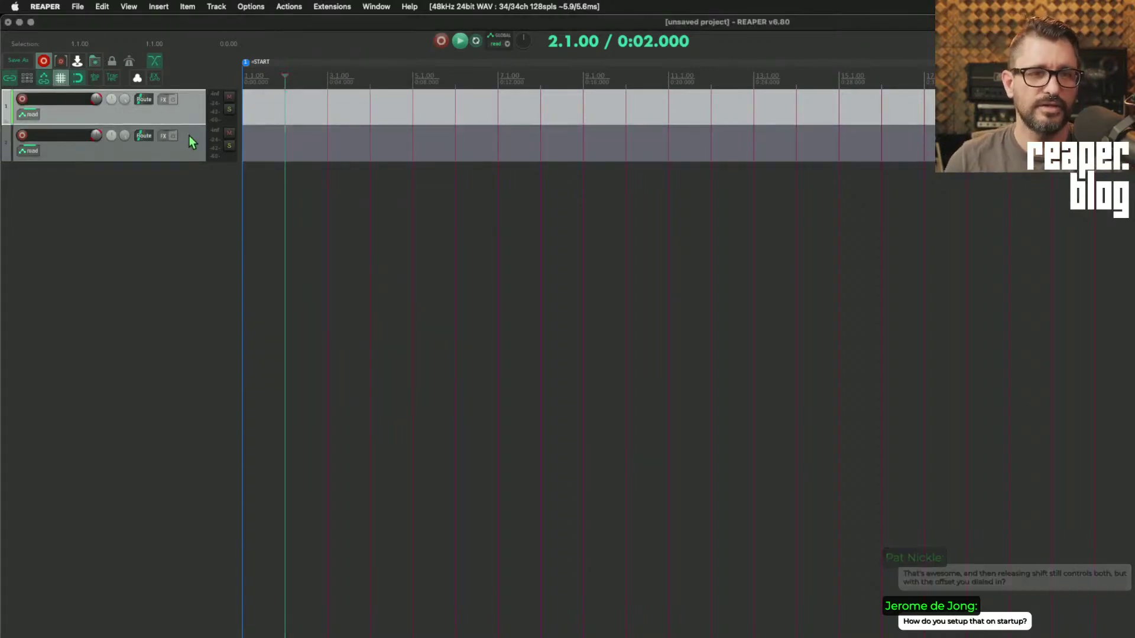
Insert ReaEQ on both tracks and move track 2's FX window aside so both windows are accessible.
left_click(190, 140, "shift")
key("e")
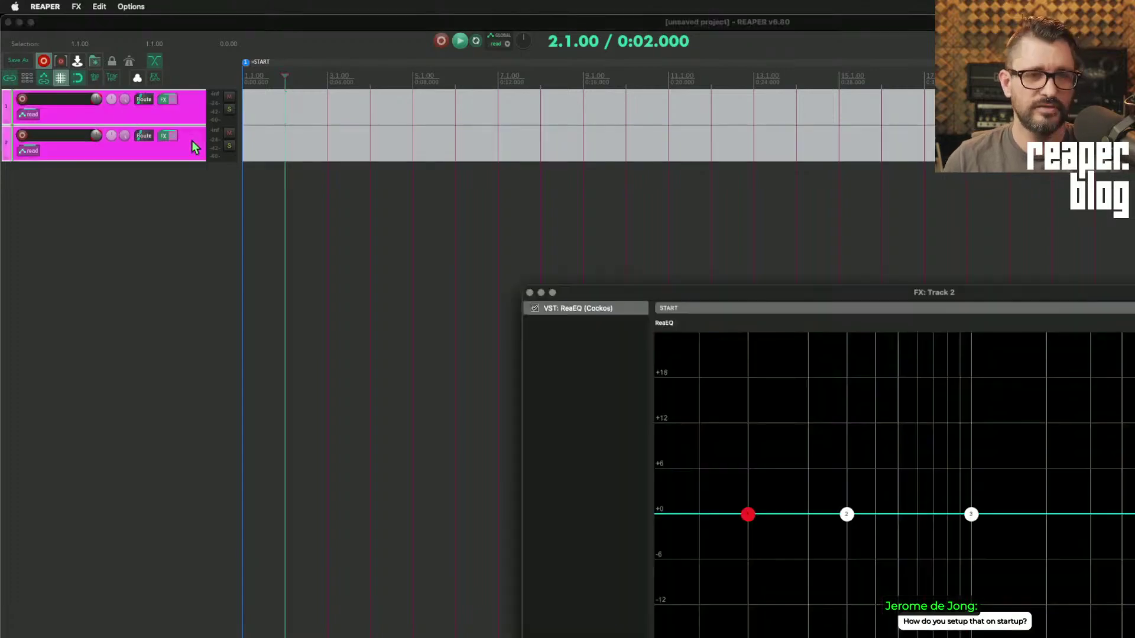
left_click_drag(704, 299, 869, 254)
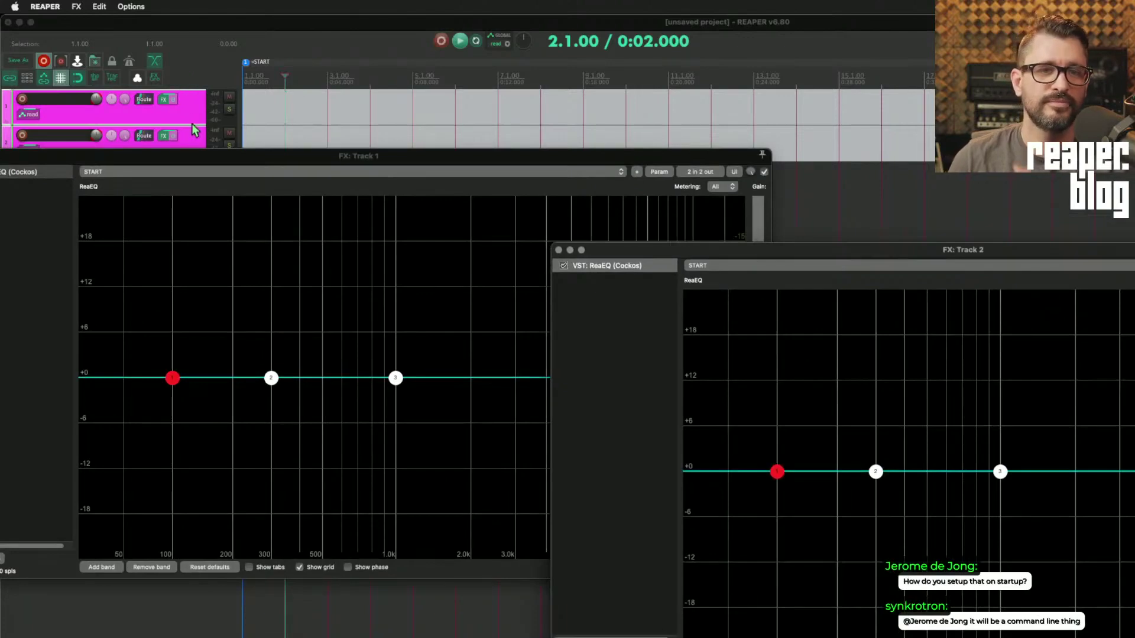
Try to start the track FX grouping script with only track 1 selected, dismissing any script error.
left_click(192, 122)
left_click(156, 80)
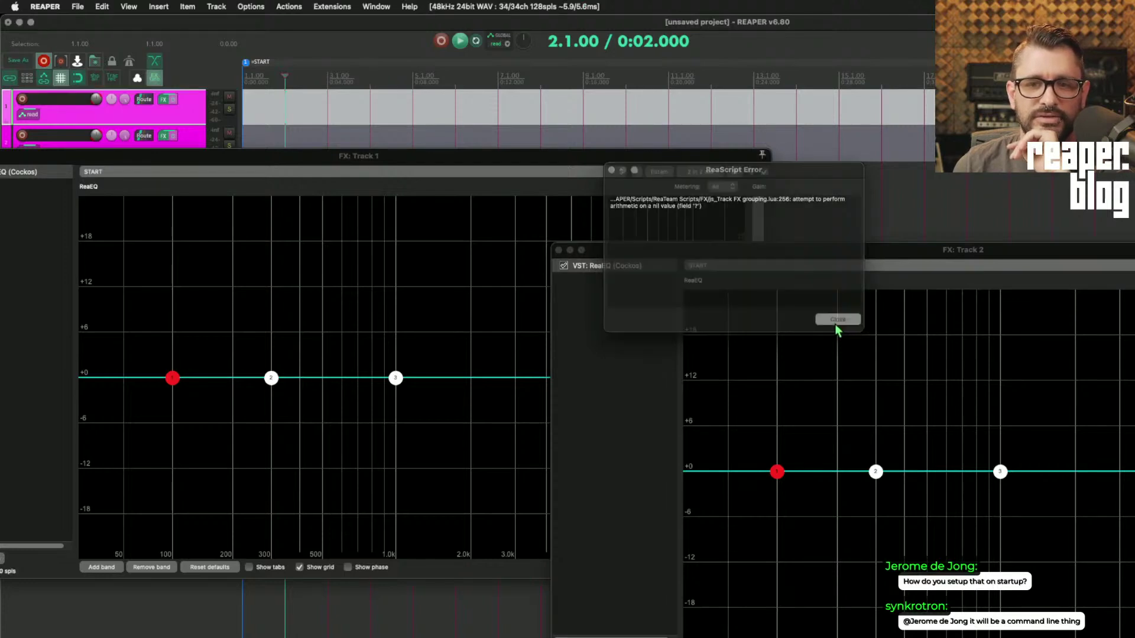
left_click(835, 322)
left_click(385, 105)
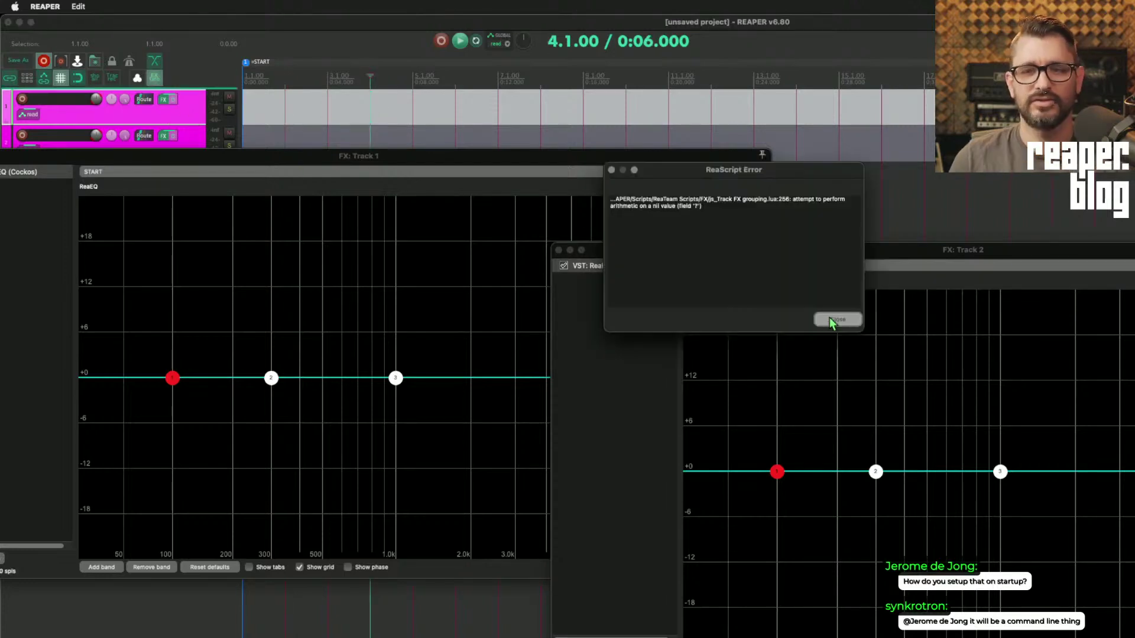
left_click(834, 320)
Move track 1's ReaEQ window clear of the tracks and try starting the FX grouping script with both tracks selected.
left_click_drag(357, 157, 402, 343)
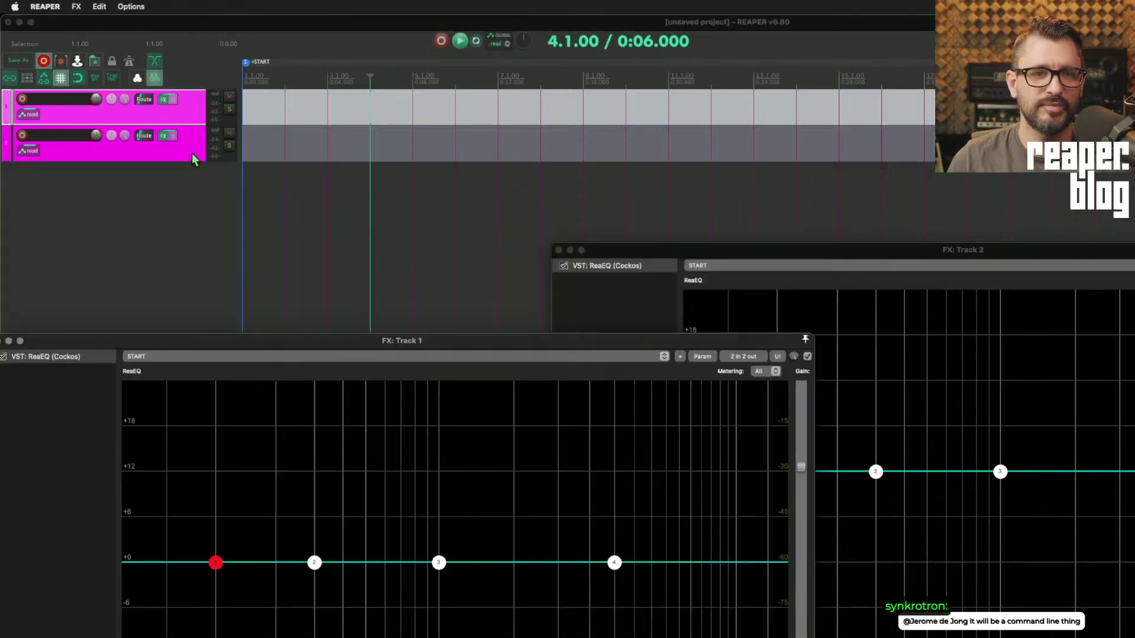
left_click(191, 154)
left_click(192, 122, "shift")
left_click(158, 79)
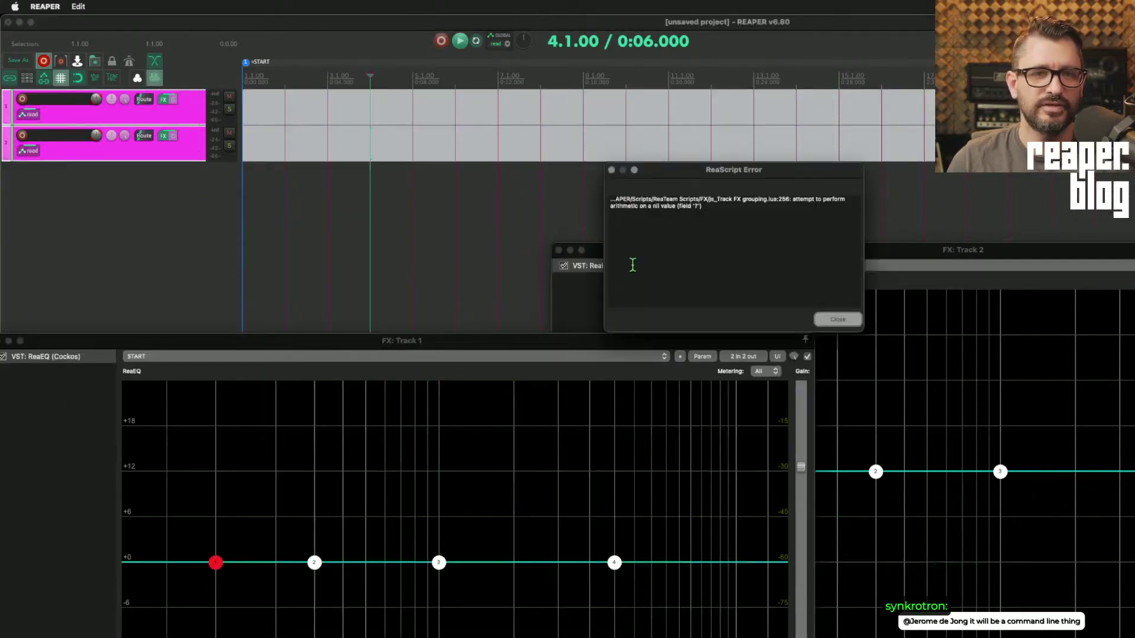
left_click(836, 320)
left_click(302, 7)
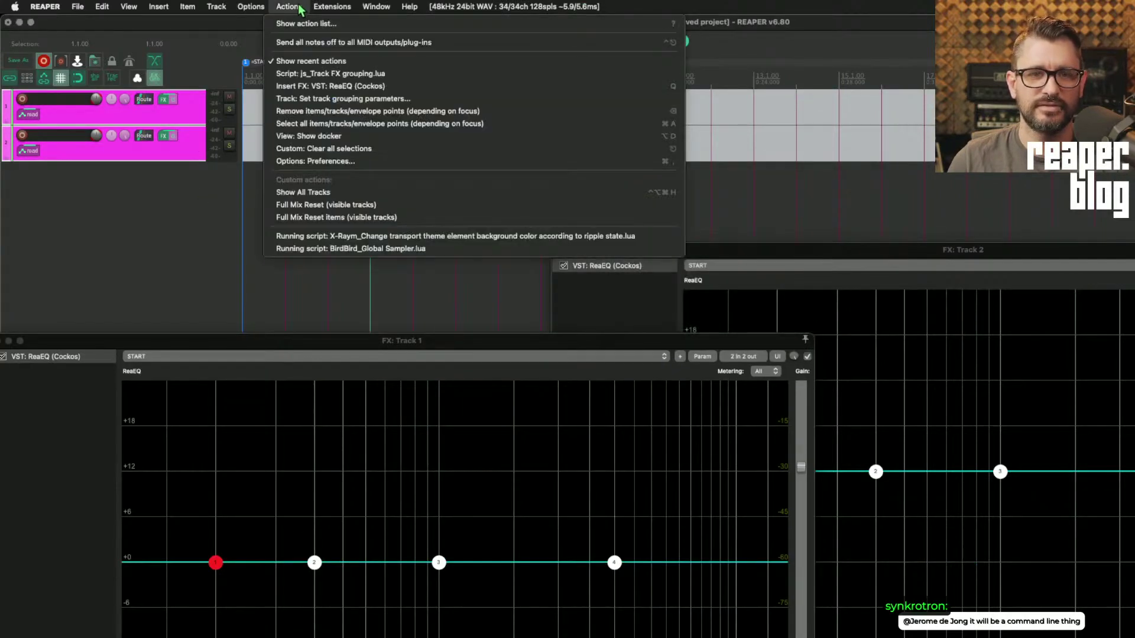
left_click(203, 126)
left_click(187, 175)
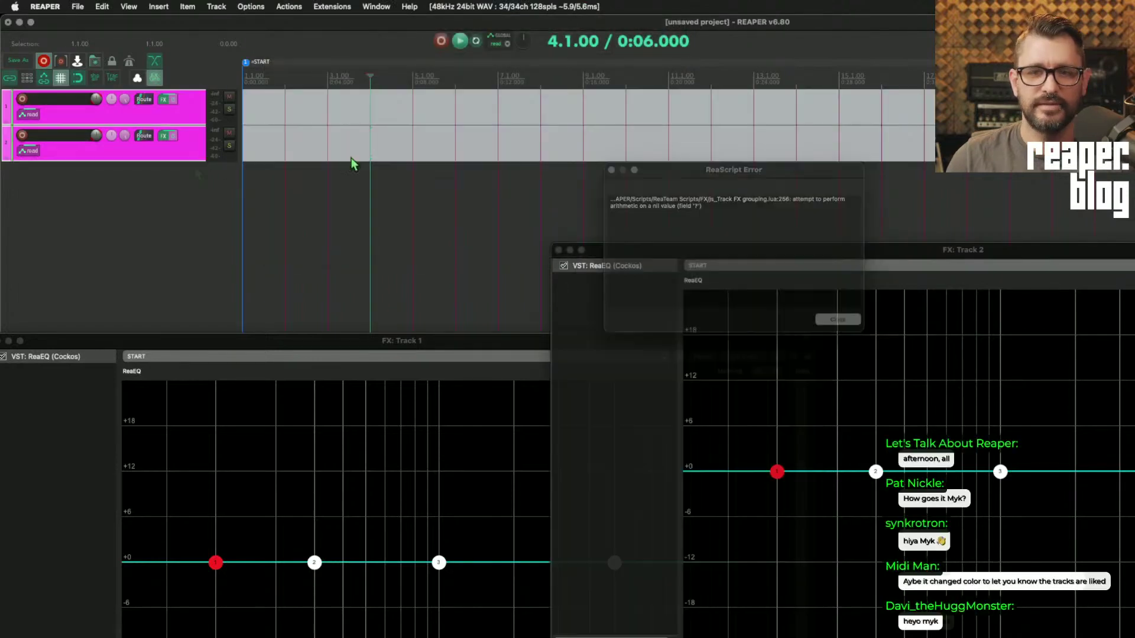
left_click(345, 155)
left_click(213, 227)
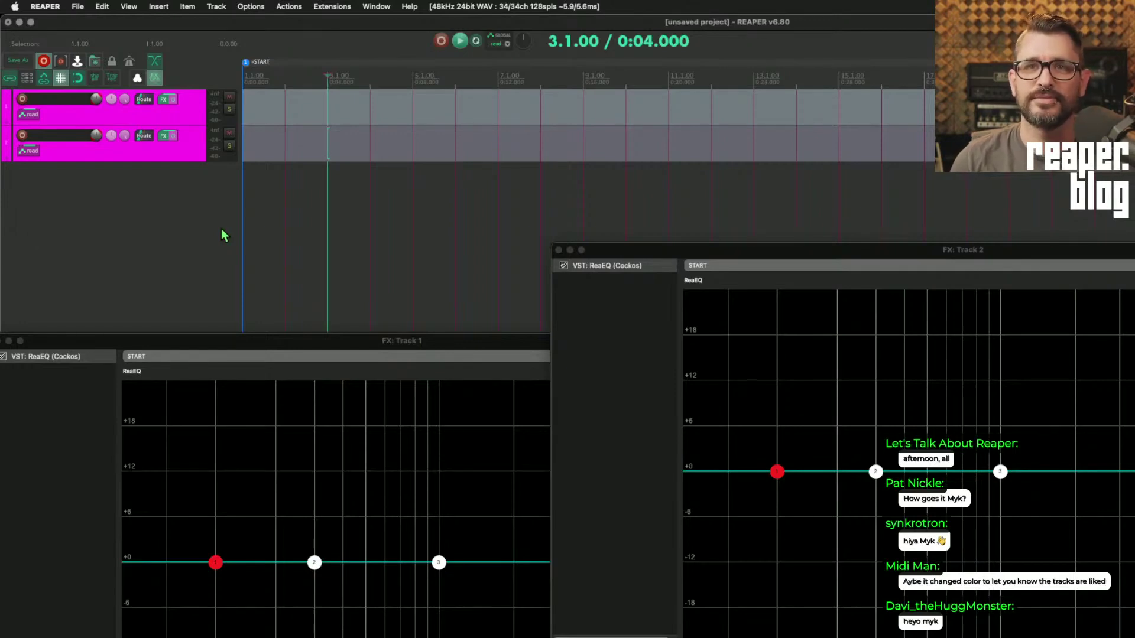
left_click(296, 122)
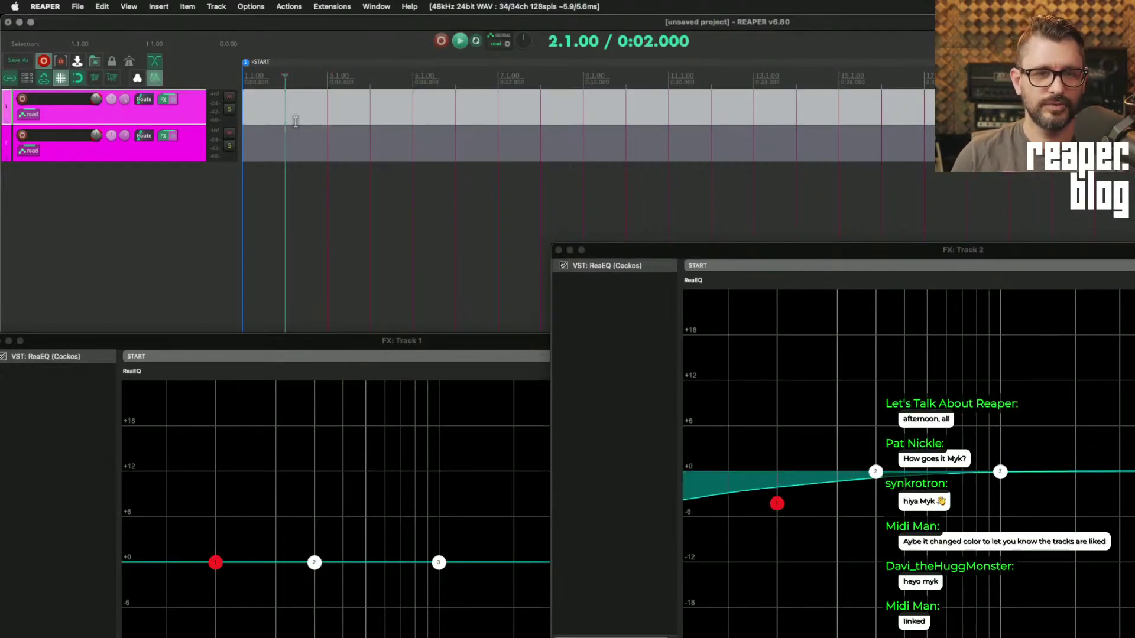
Run js_Track FX grouping.lua and test the link by boosting band 2 and lowering band 1 in track 1's ReaEQ.
key("shift+slash")
double_click(521, 293)
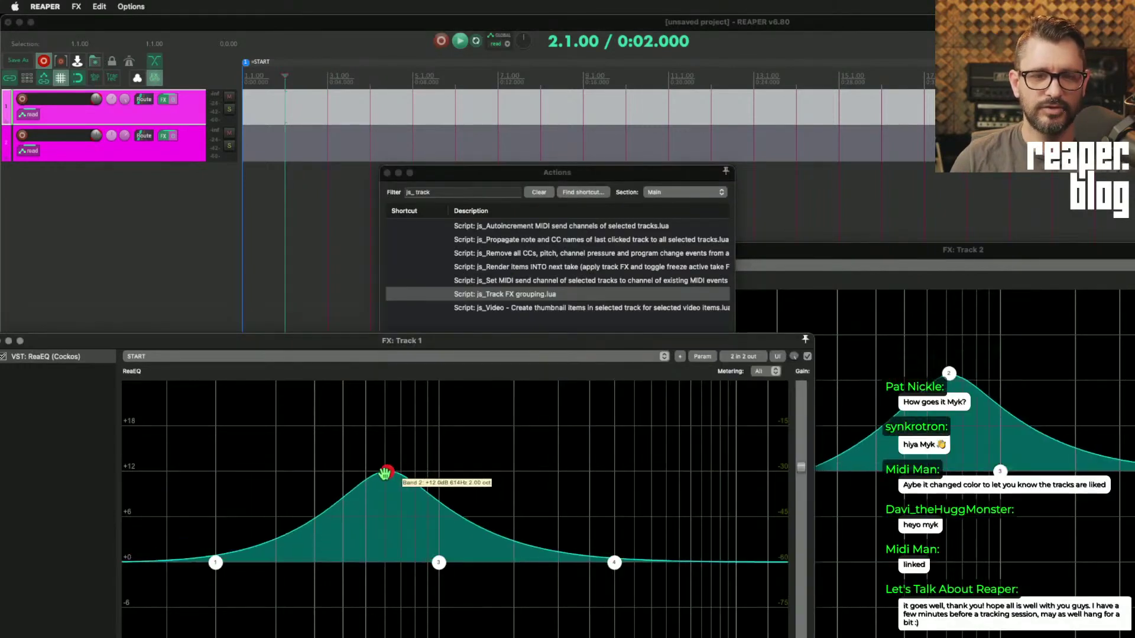
left_click_drag(215, 563, 210, 630)
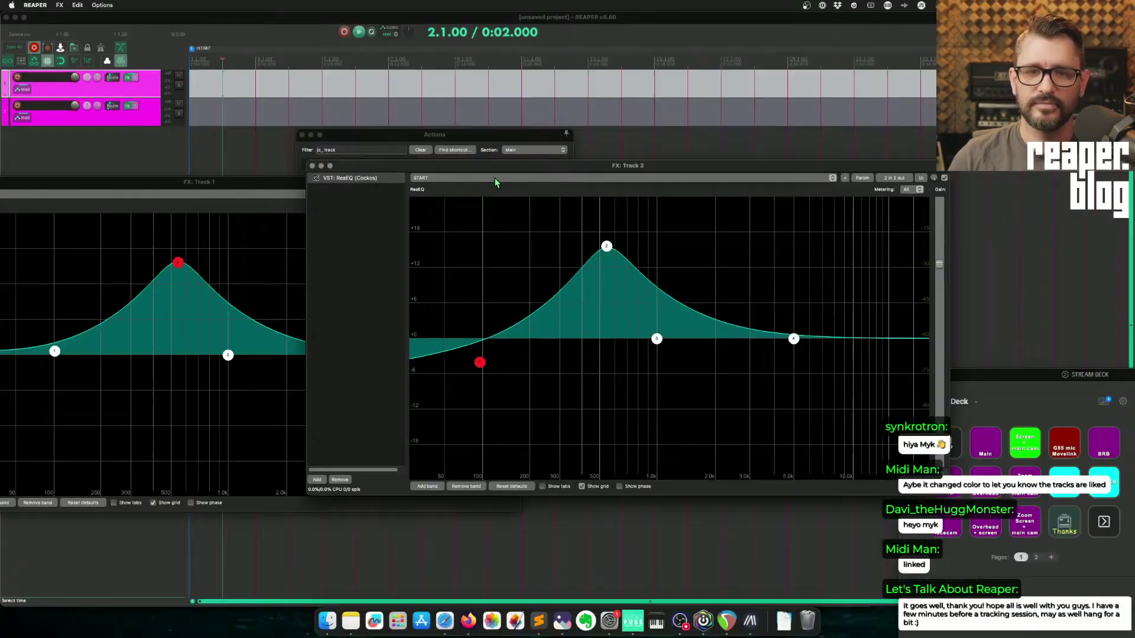
Load the stock - Mud Free preset in track 2's ReaEQ and the same preset in track 1's ReaEQ.
left_click(499, 179)
left_click(519, 63)
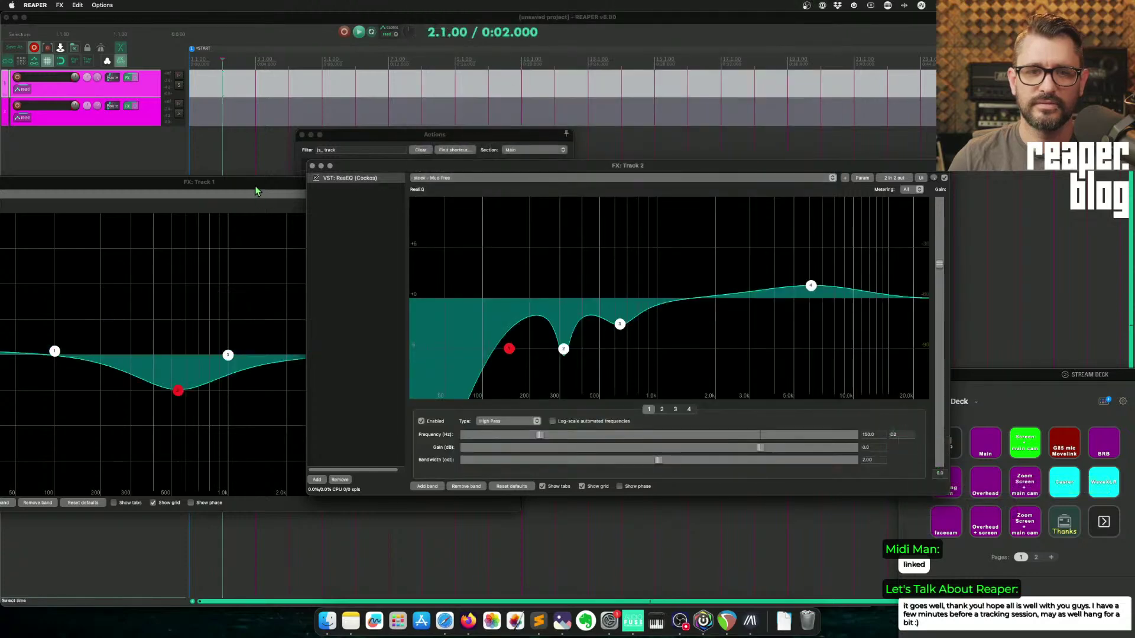
left_click_drag(257, 190, 413, 198)
left_click(375, 211)
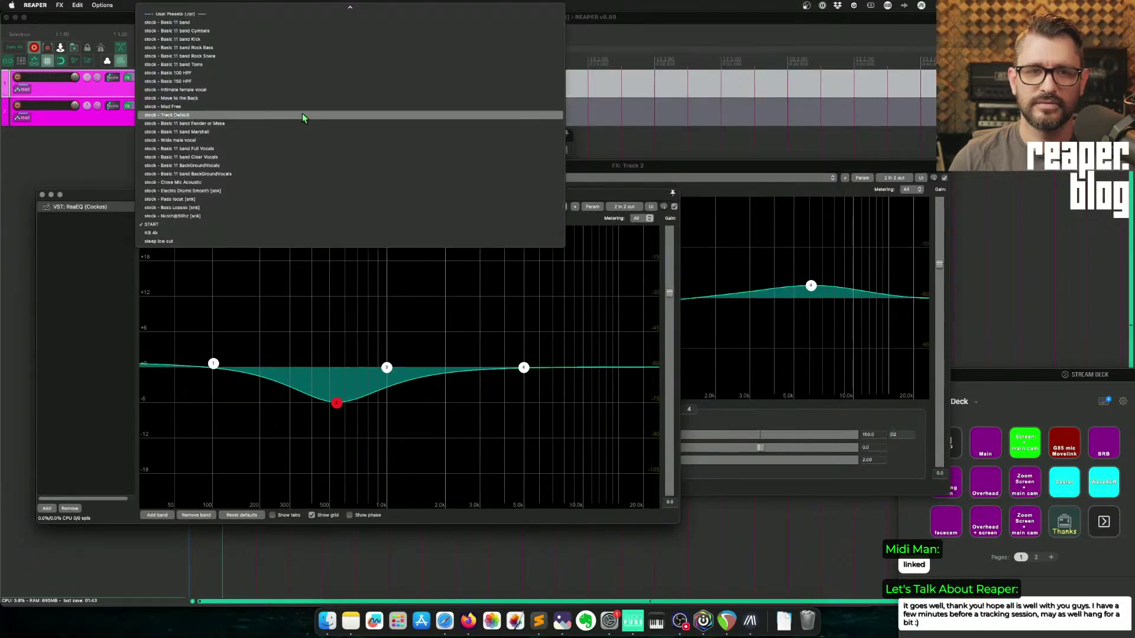
left_click(302, 106)
Separate the two FX windows, float track 2's ReaEQ in its own window and close track 2's FX chain window.
left_click_drag(430, 188, 323, 239)
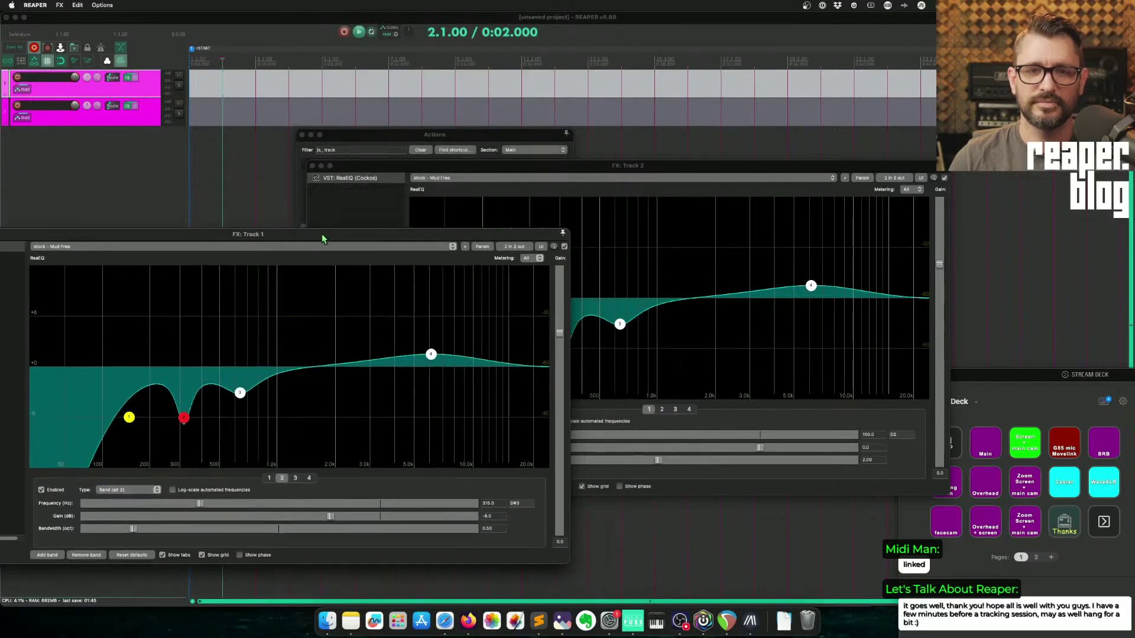
left_click_drag(500, 166, 557, 150)
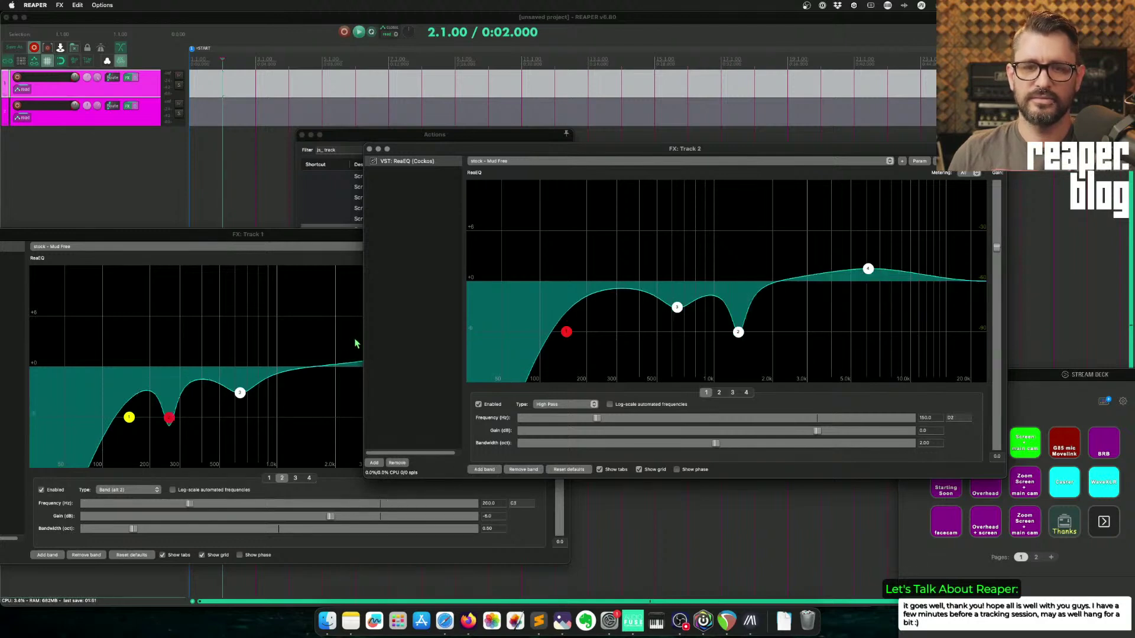
double_click(422, 165)
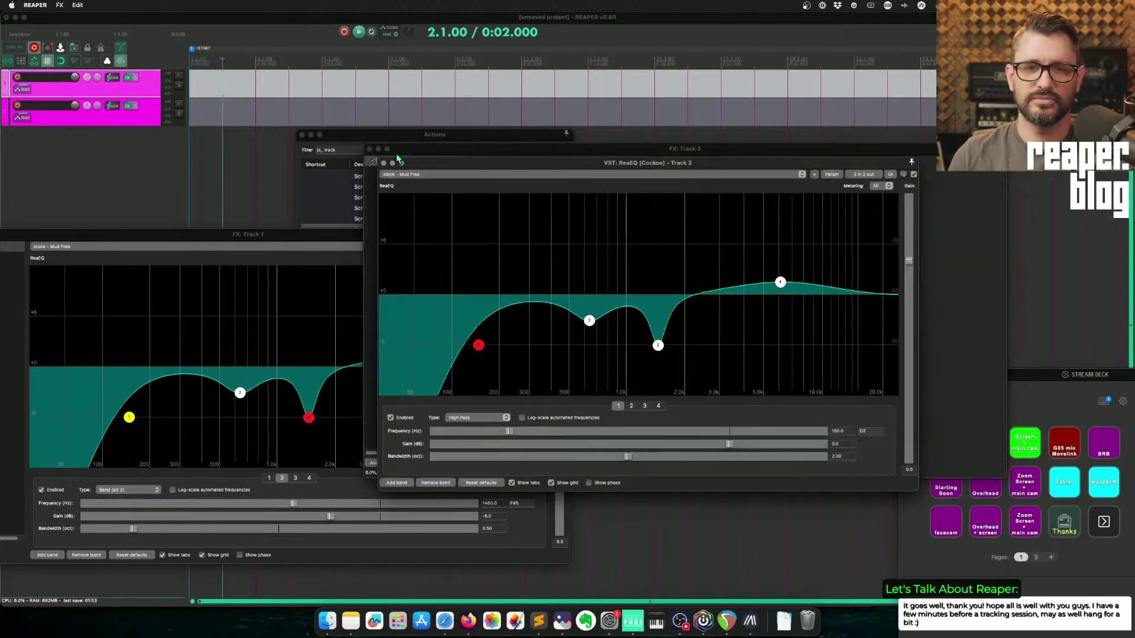
left_click(369, 149)
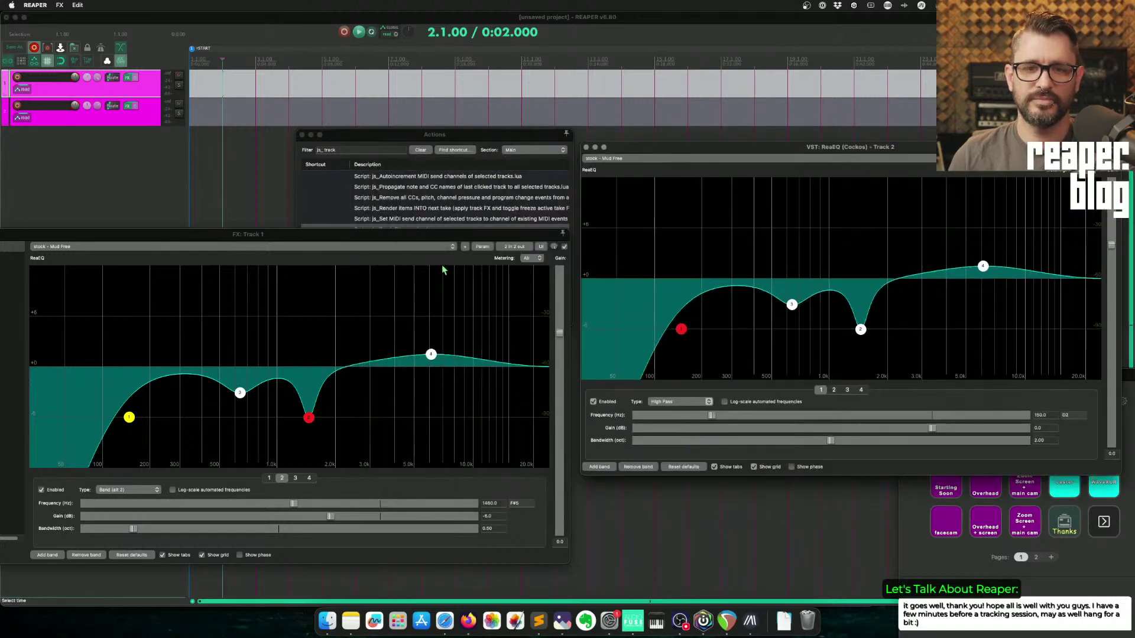
Place track 1's FX window beside track 2's ReaEQ and lower its band 1 high-pass frequency to about 43 Hz.
left_click_drag(428, 235, 423, 136)
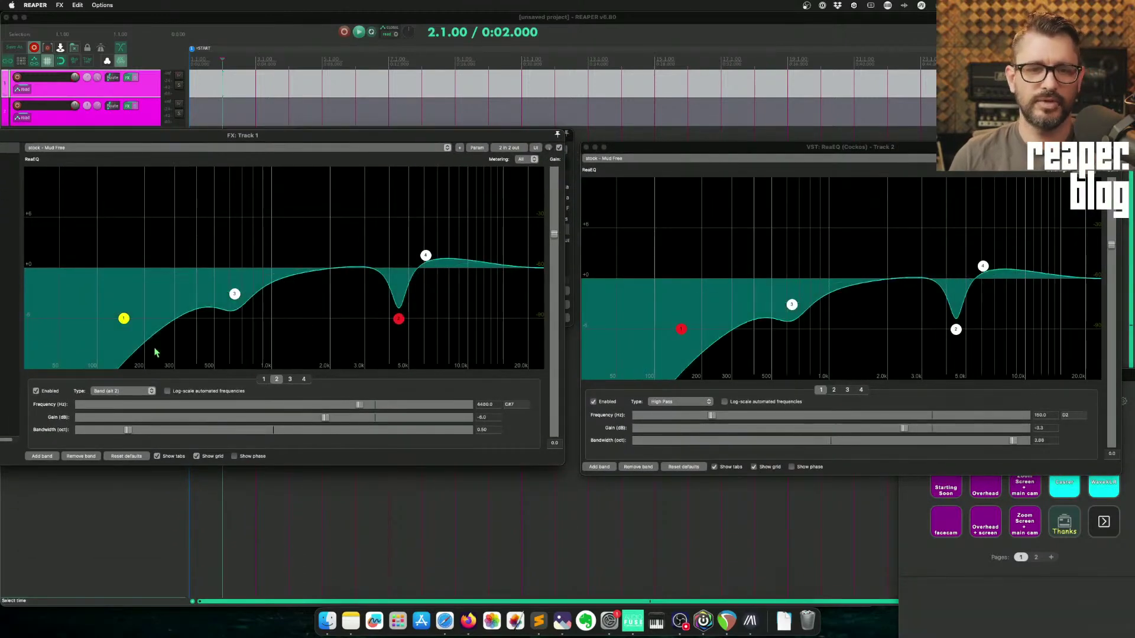
left_click_drag(124, 318, 53, 306)
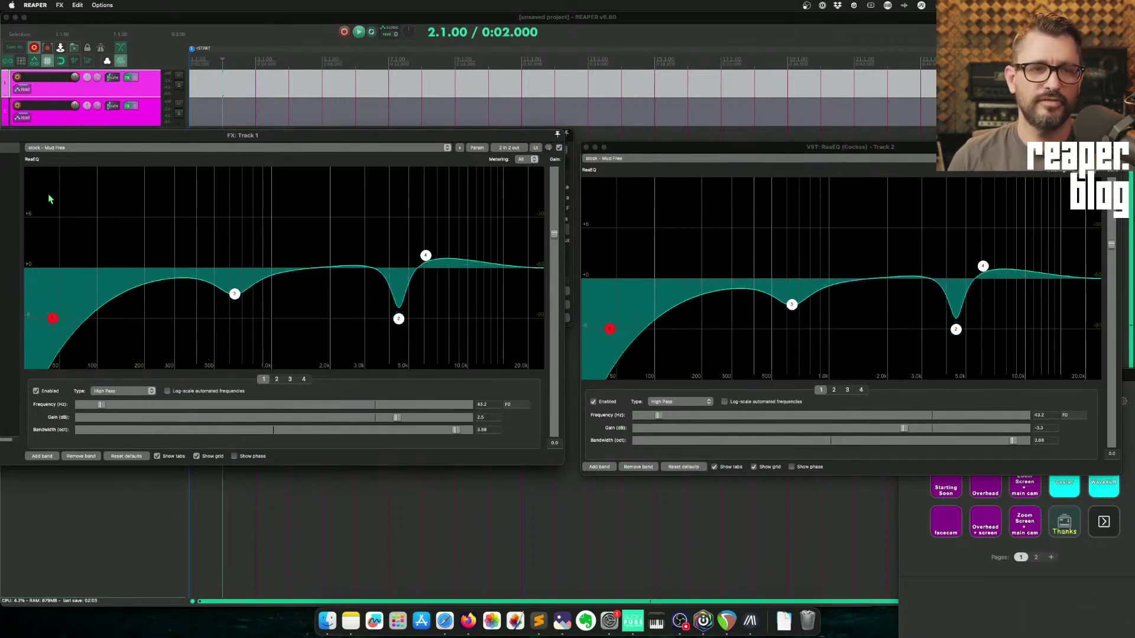
Close both tracks' ReaEQ windows and the action list, and place the edit cursor at 3.1.00.
left_click_drag(16, 139, 150, 177)
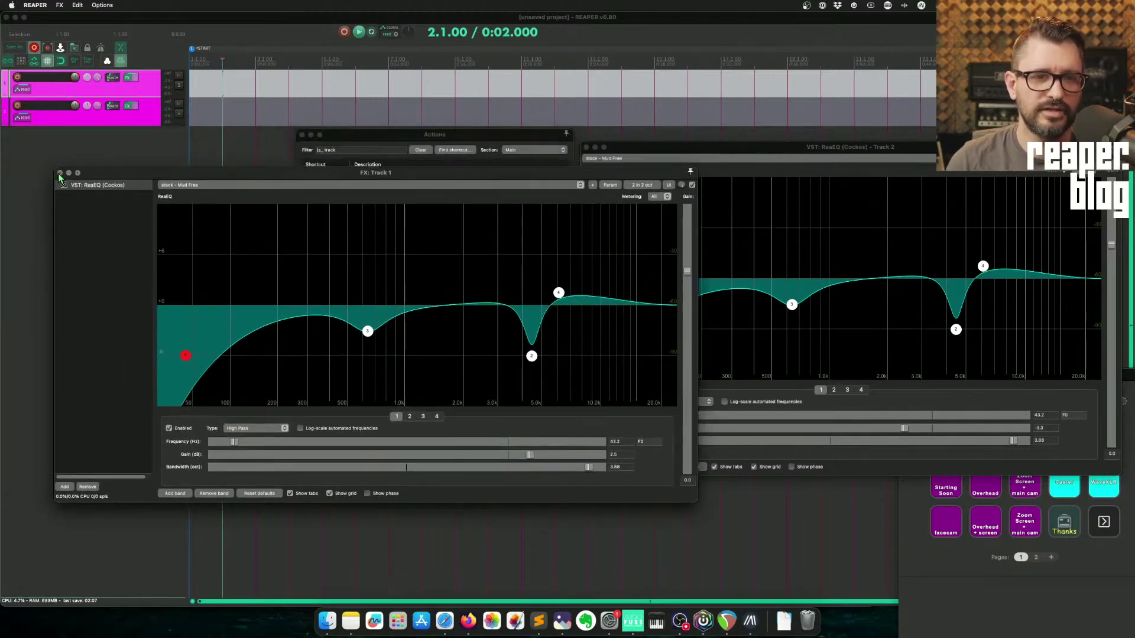
key("super+q")
left_click(593, 241)
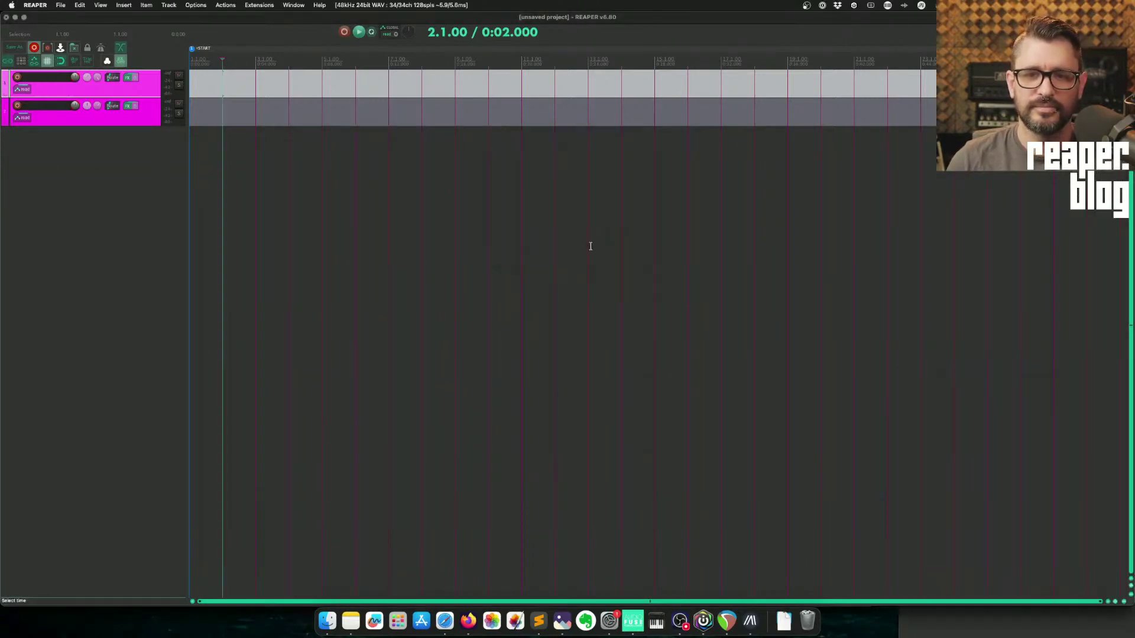
left_click(255, 118)
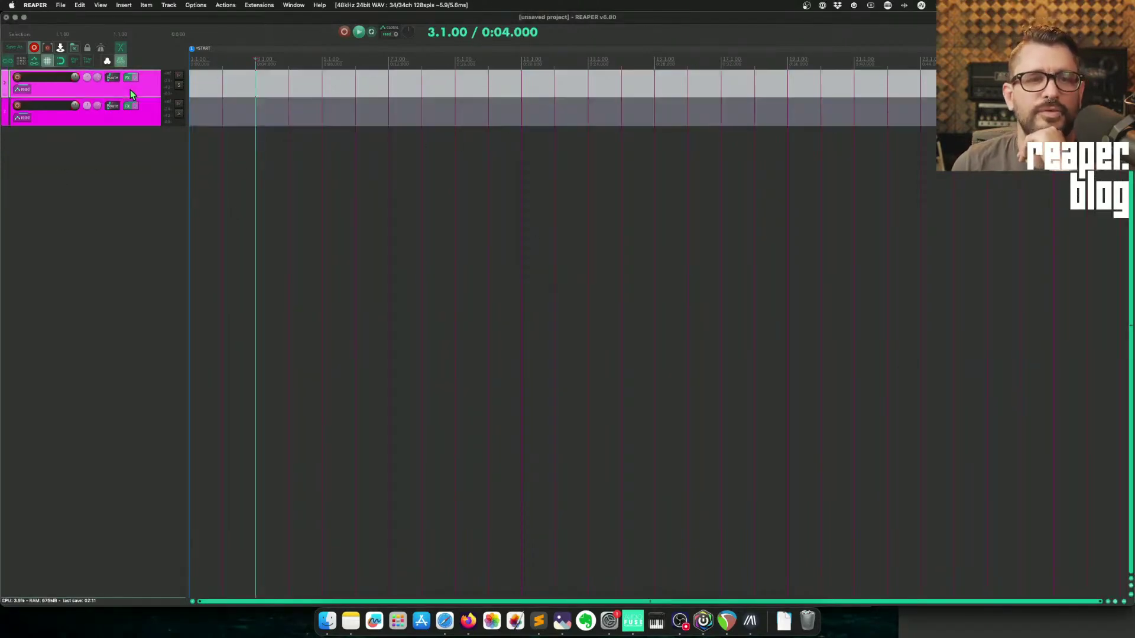
Enlarge track 1 to show its FX slots and select js_Track FX grouping.lua in the action list.
left_click_drag(151, 152, 155, 230)
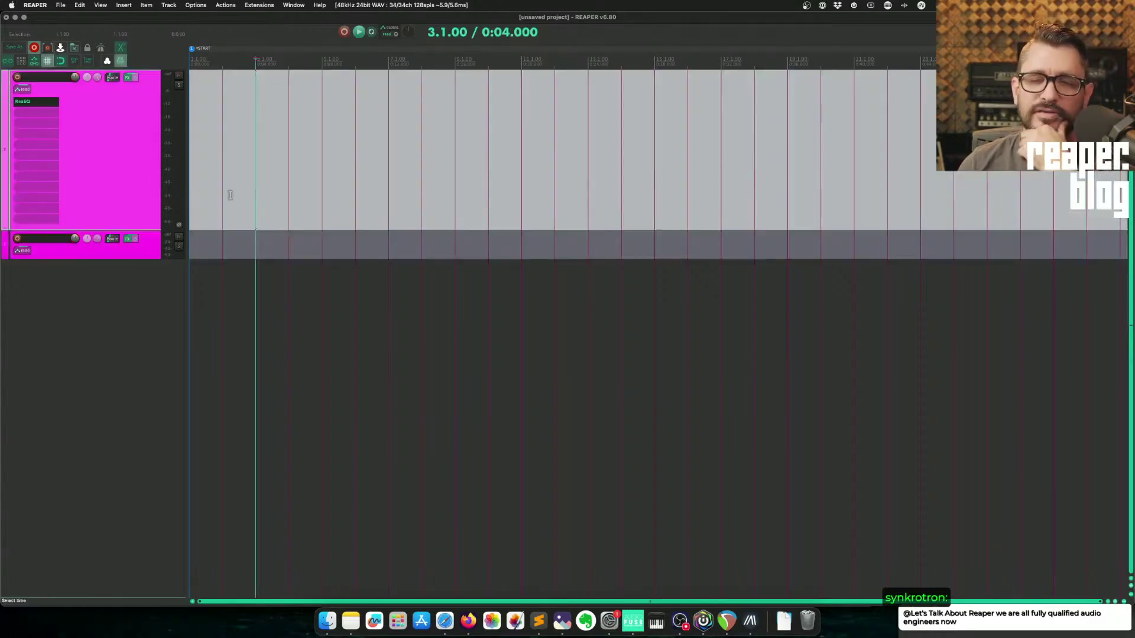
key("shift+slash")
left_click(411, 231)
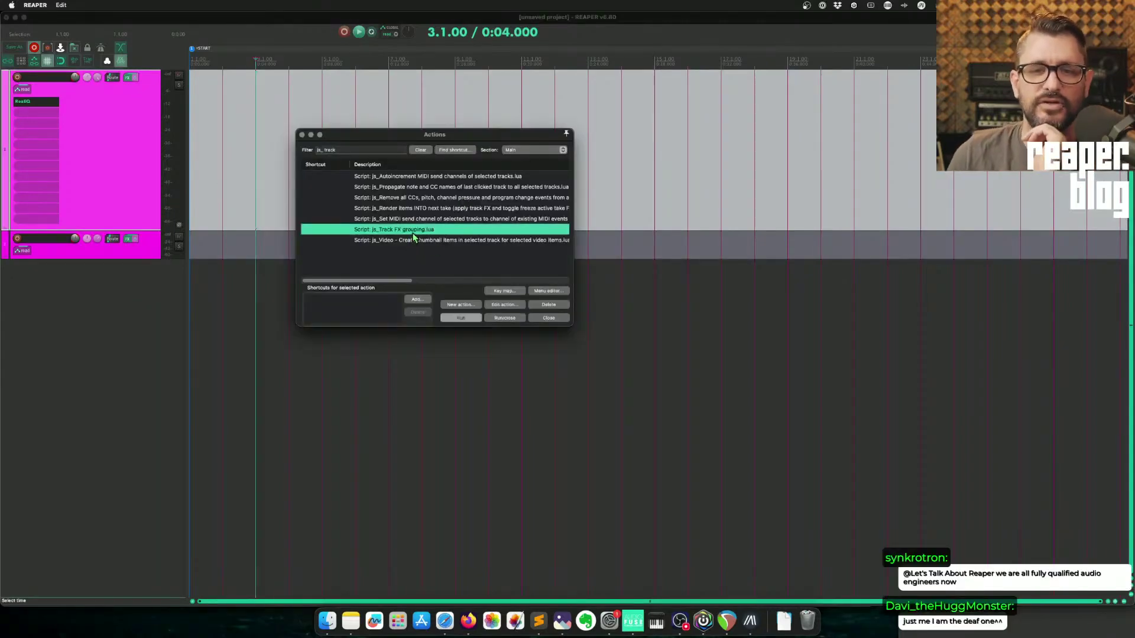